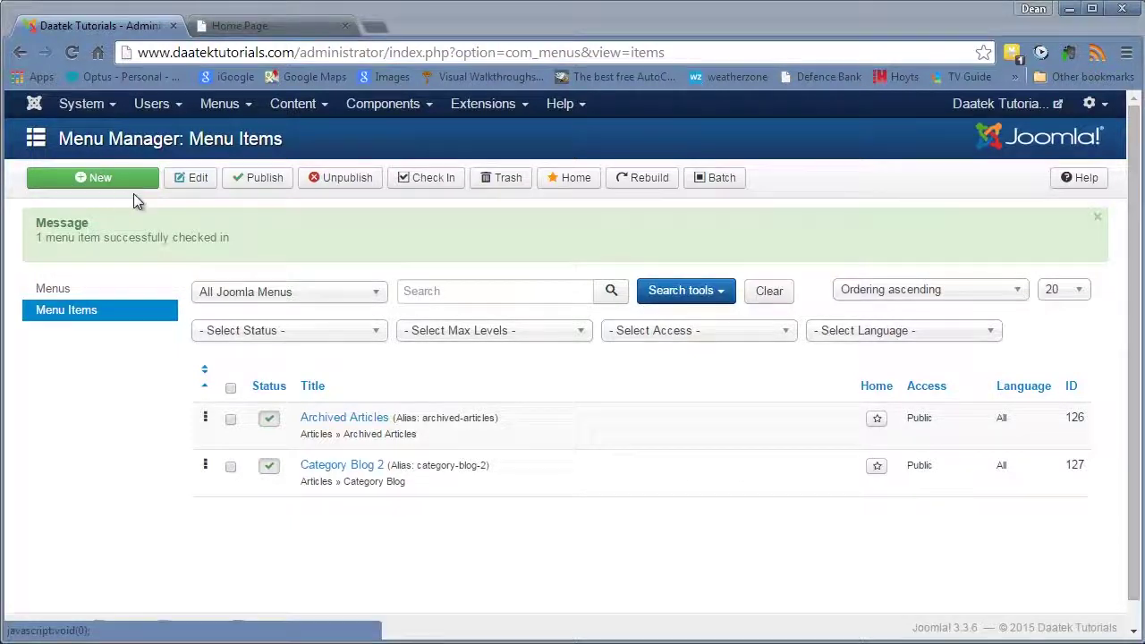
- Create a new item in the All Joomla Menus menu with the Text Separator type from System Links
left_click(103, 183)
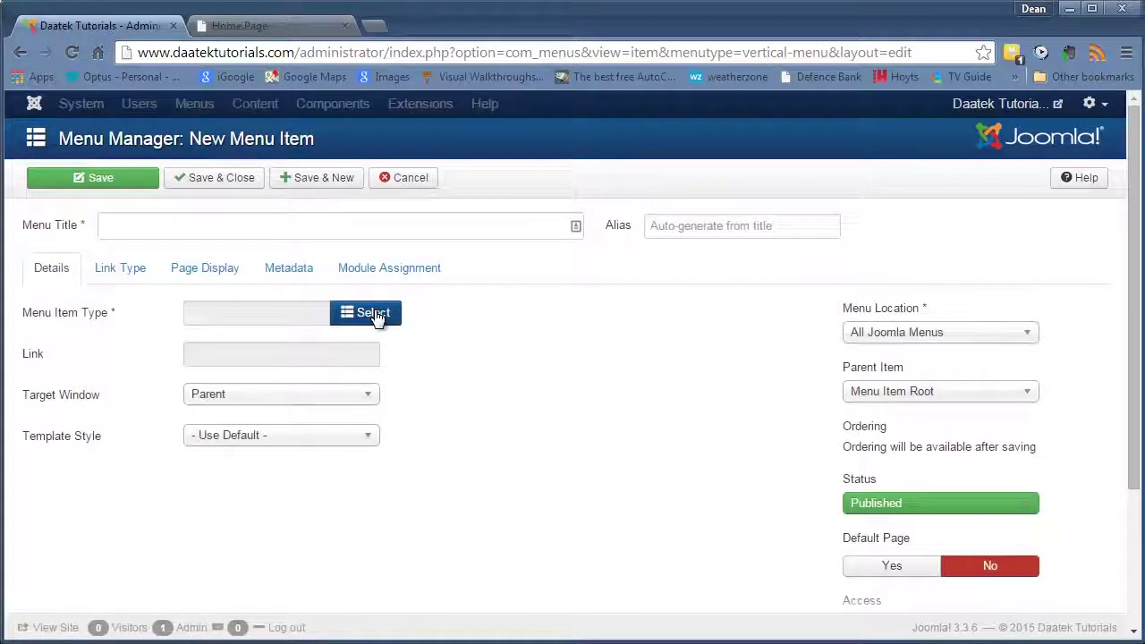
left_click(374, 314)
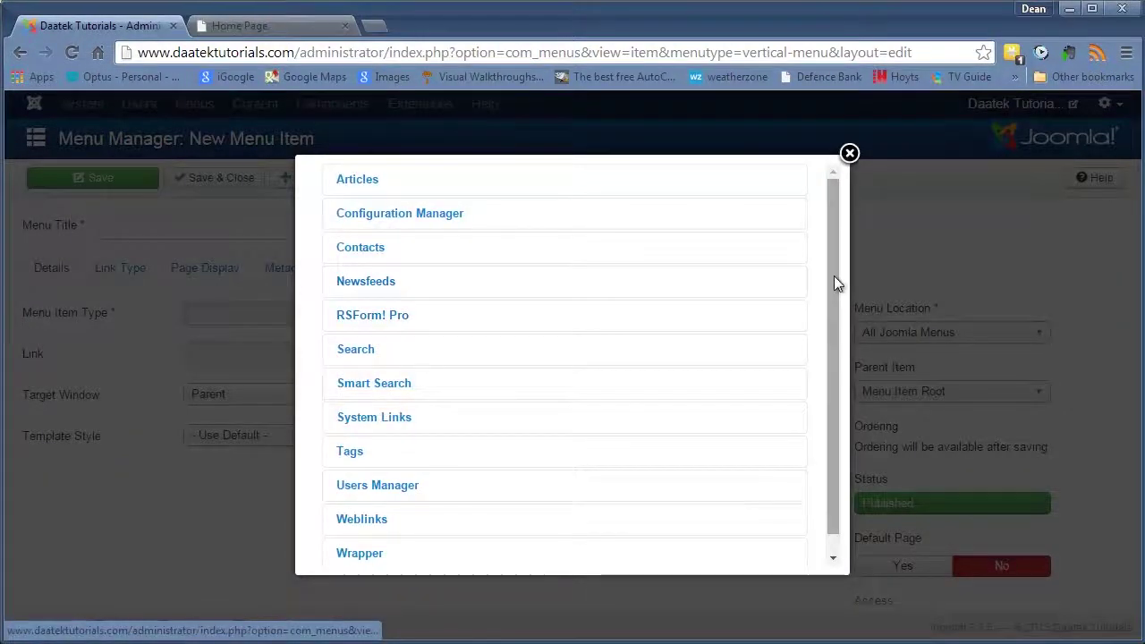
mouse_move(834, 276)
left_mouse_down()
mouse_move(834, 295)
mouse_move(829, 263)
mouse_move(828, 297)
mouse_move(825, 267)
left_mouse_up()
left_click(285, 25)
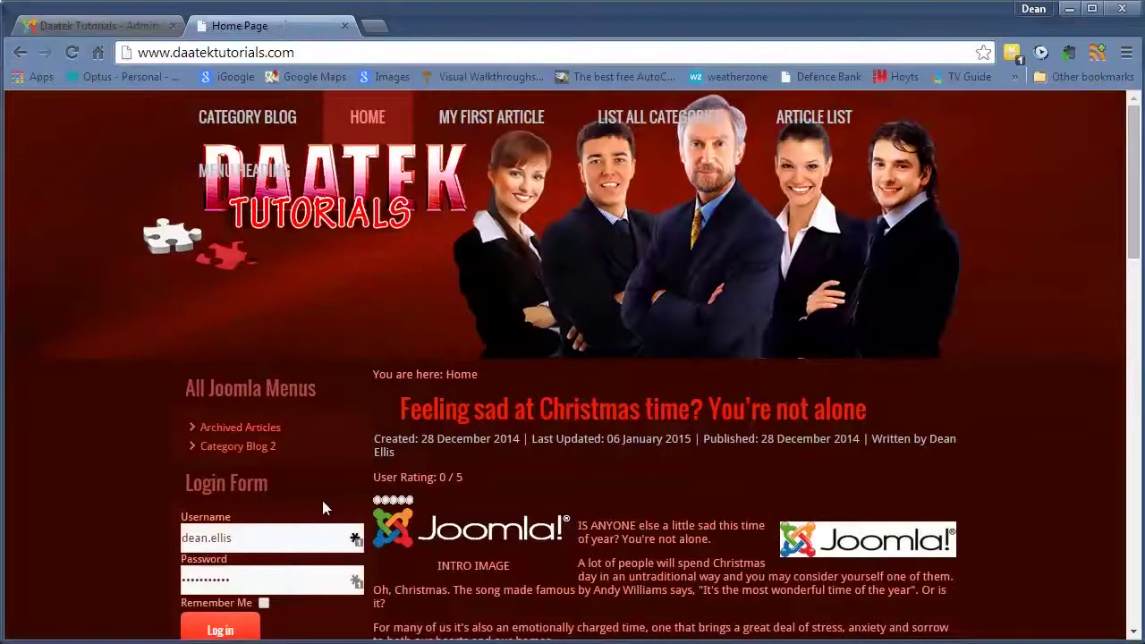
left_click(72, 33)
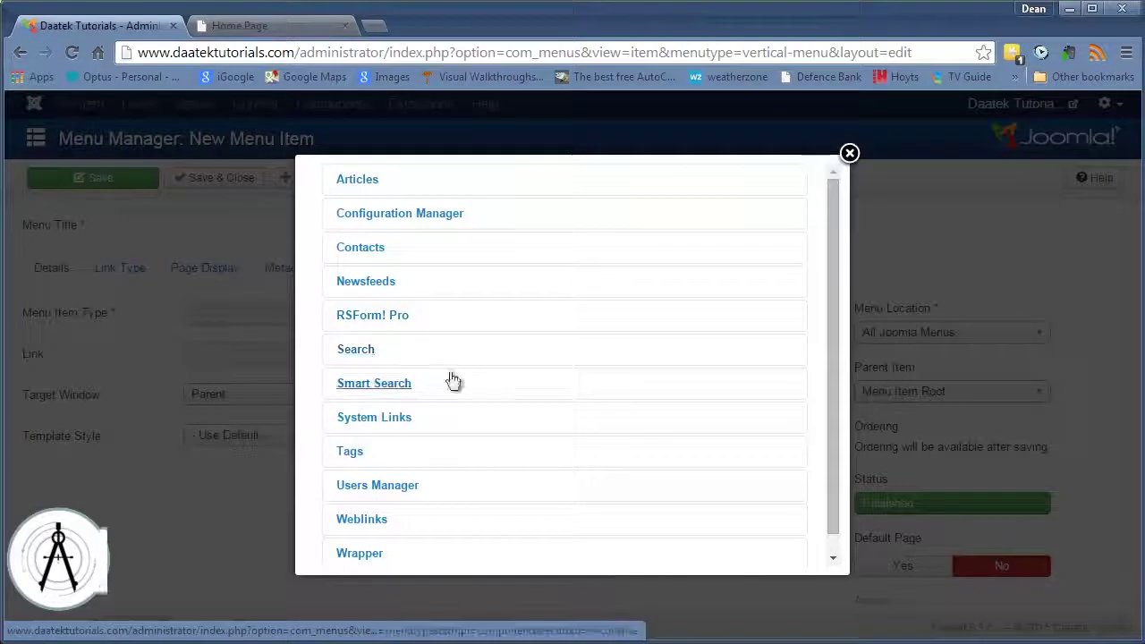
left_click(386, 418)
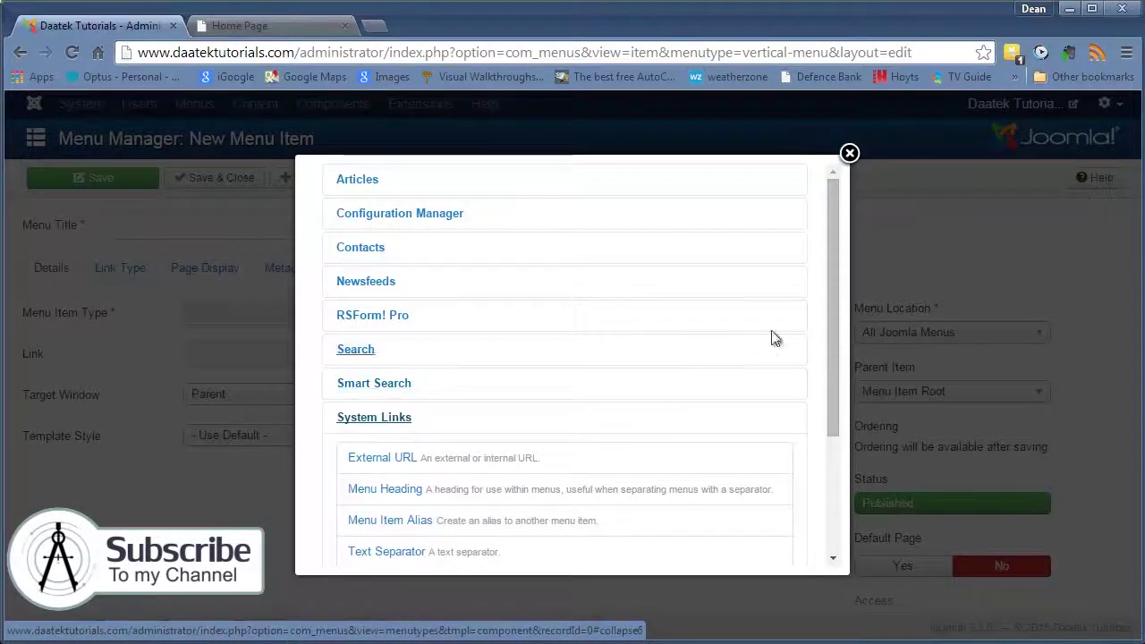
scroll(830, 314, "down", 2)
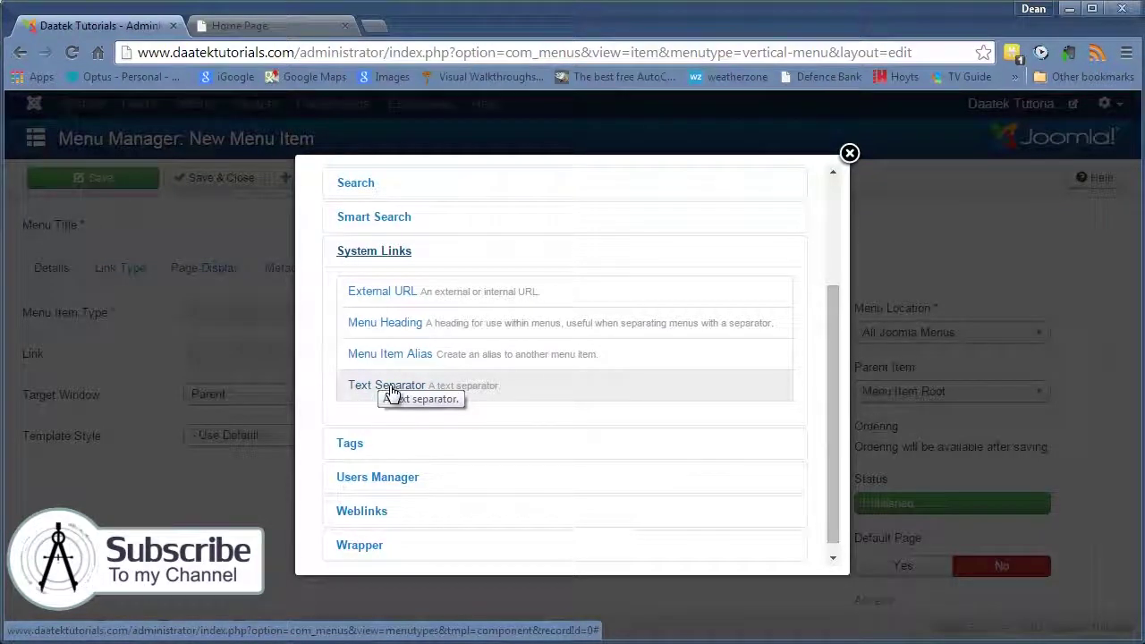
left_click(390, 388)
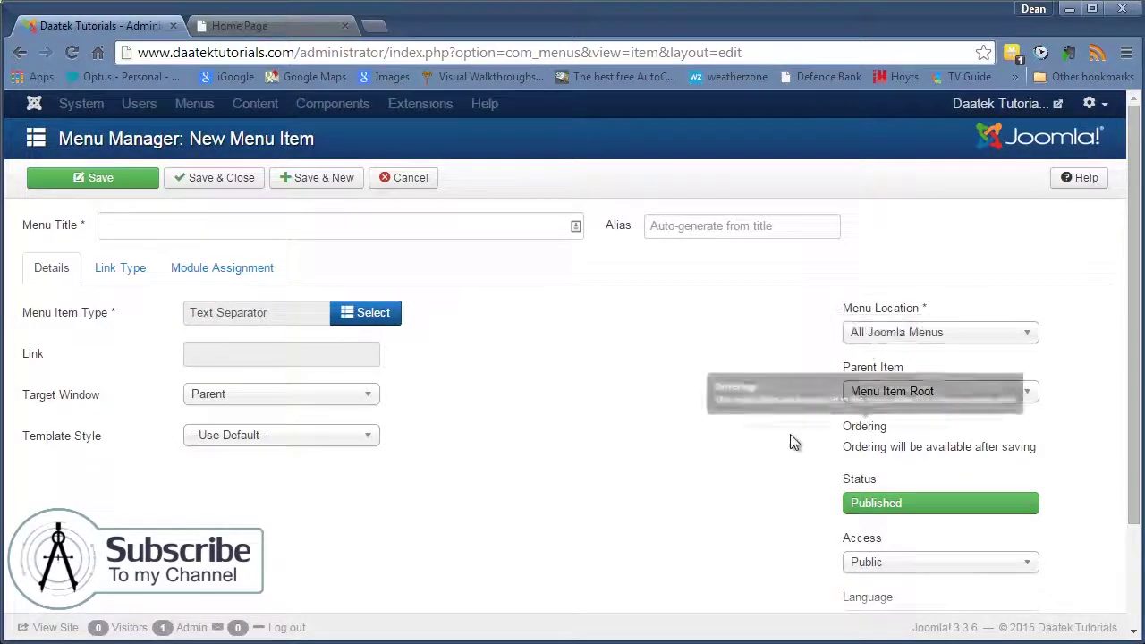
- Title the text separator menu item "Articles", then save and close it
scroll(777, 436, "down", 2)
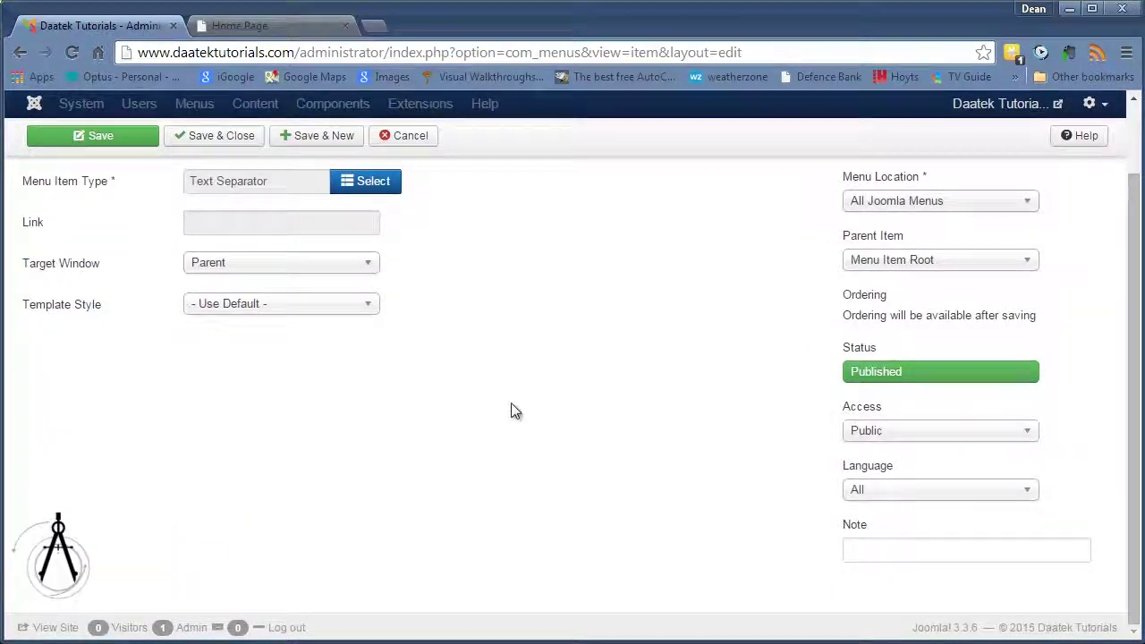
scroll(511, 402, "up", 2)
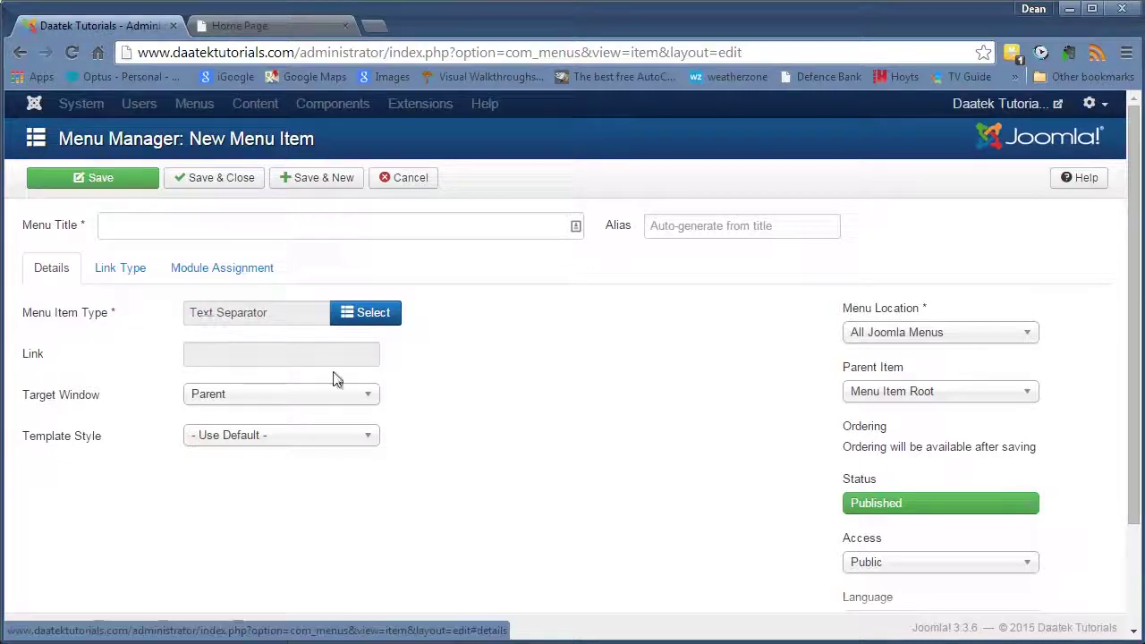
left_click(128, 227)
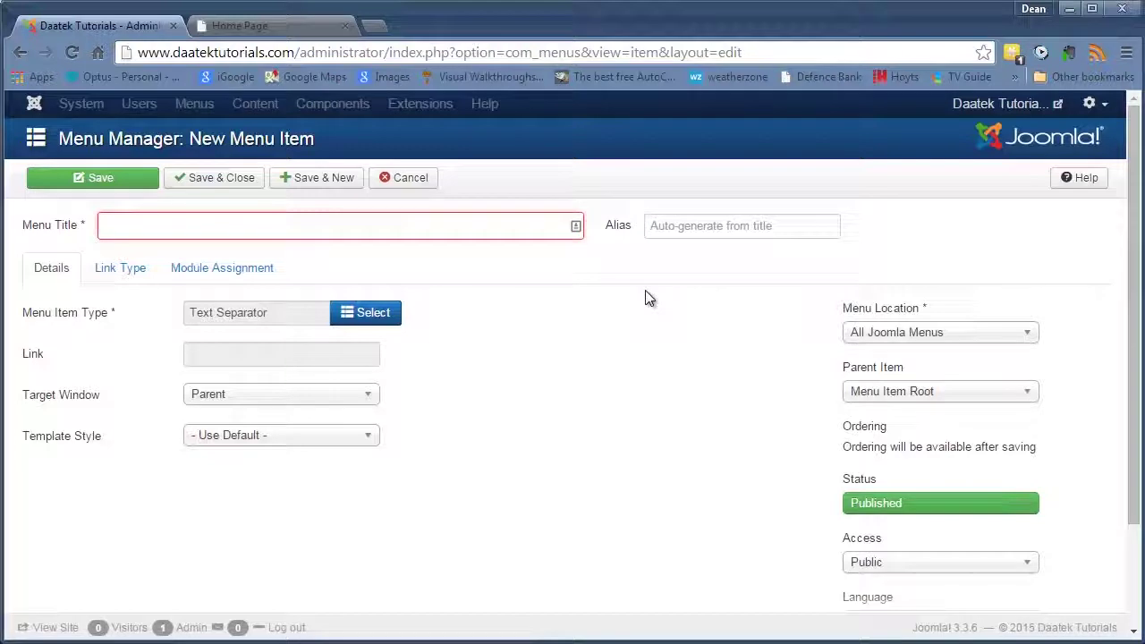
type("Articles")
left_click(224, 178)
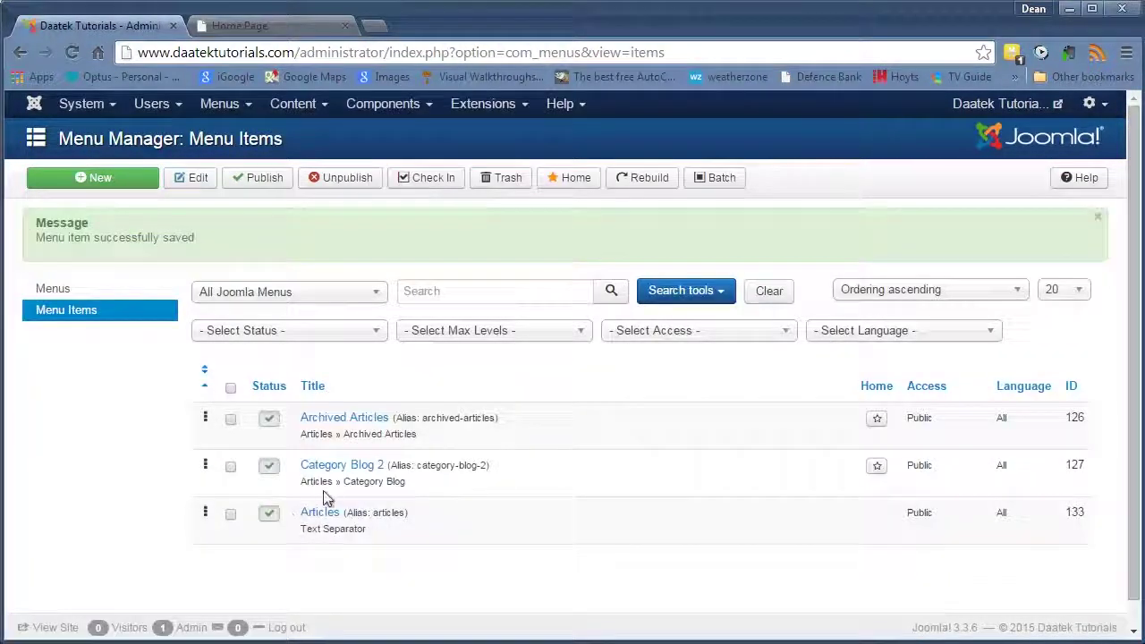
- Set the parent item of Archived Articles to Articles, then save and close it
scroll(349, 499, "down", 1)
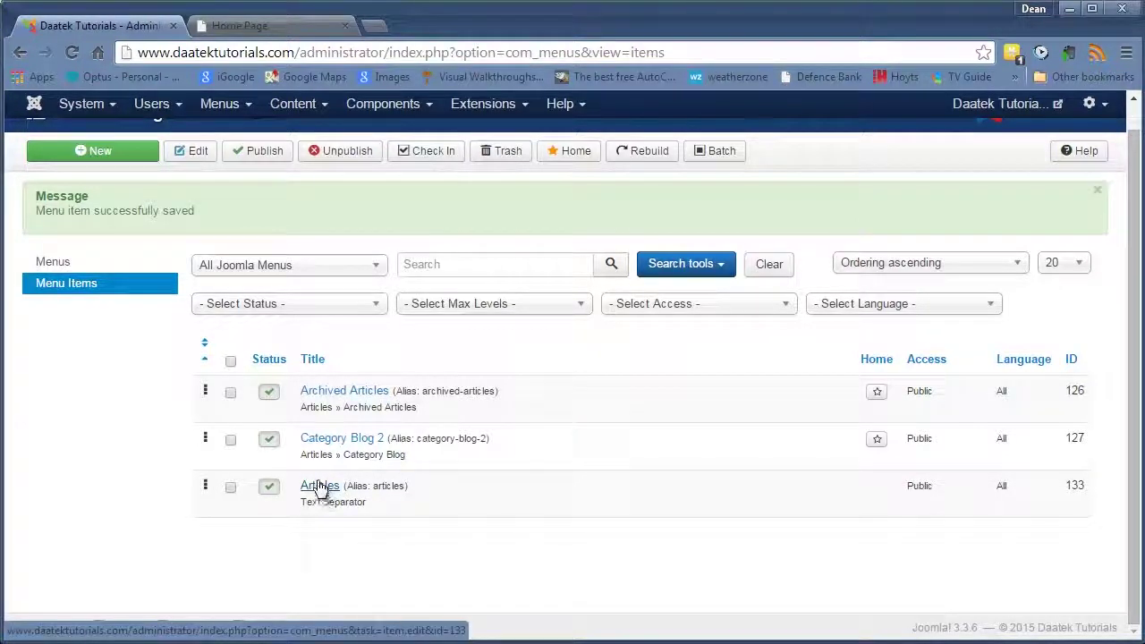
left_click(327, 393)
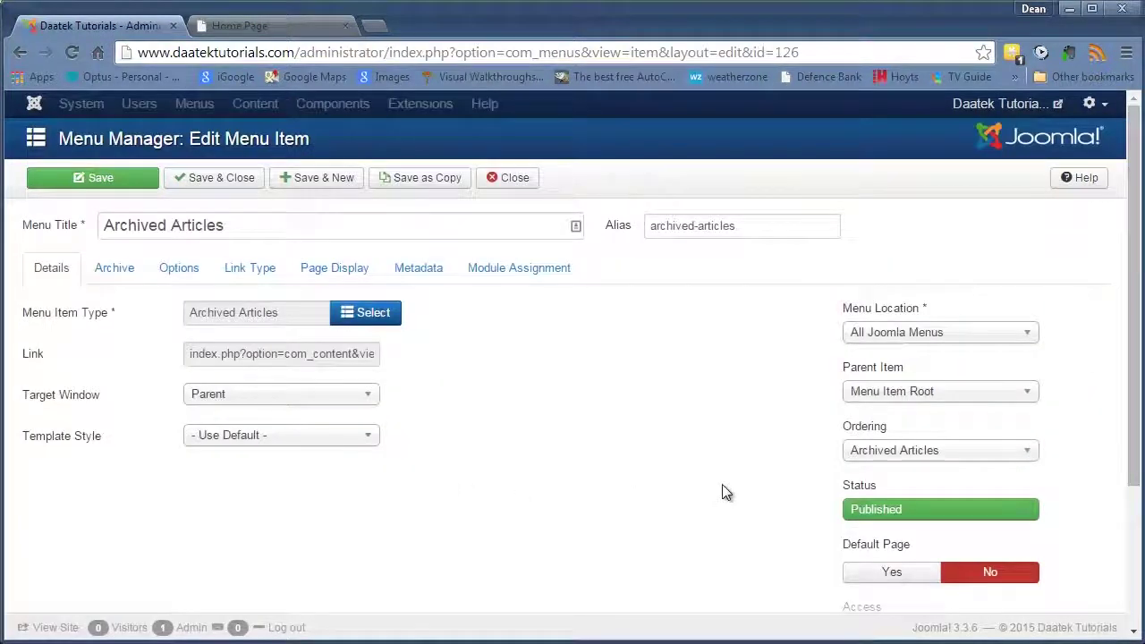
left_click(1025, 402)
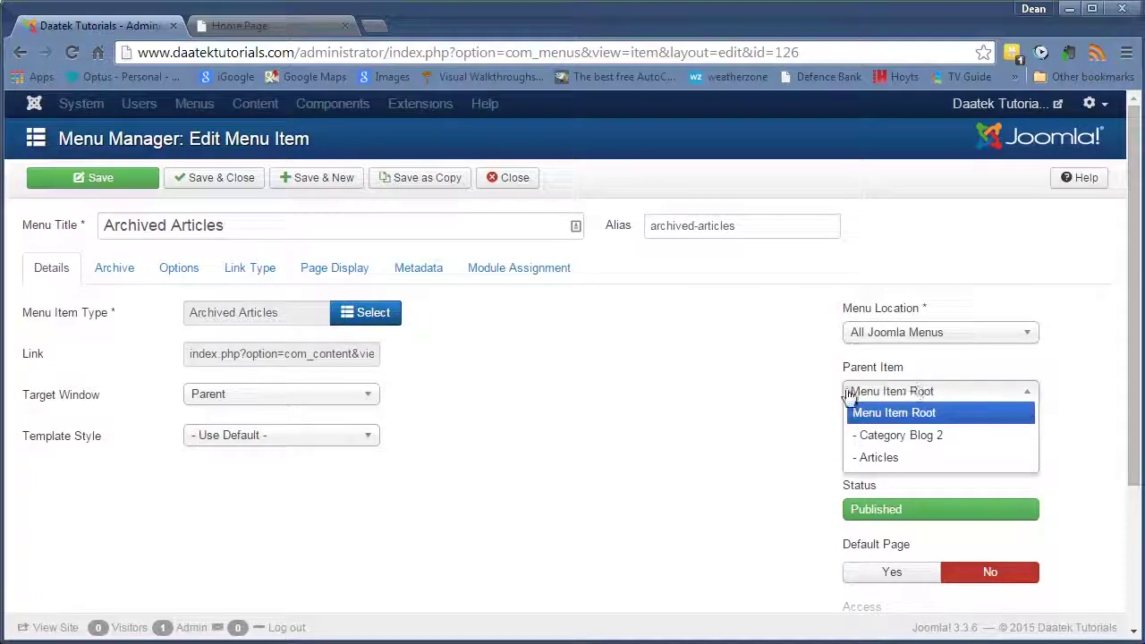
left_click(878, 458)
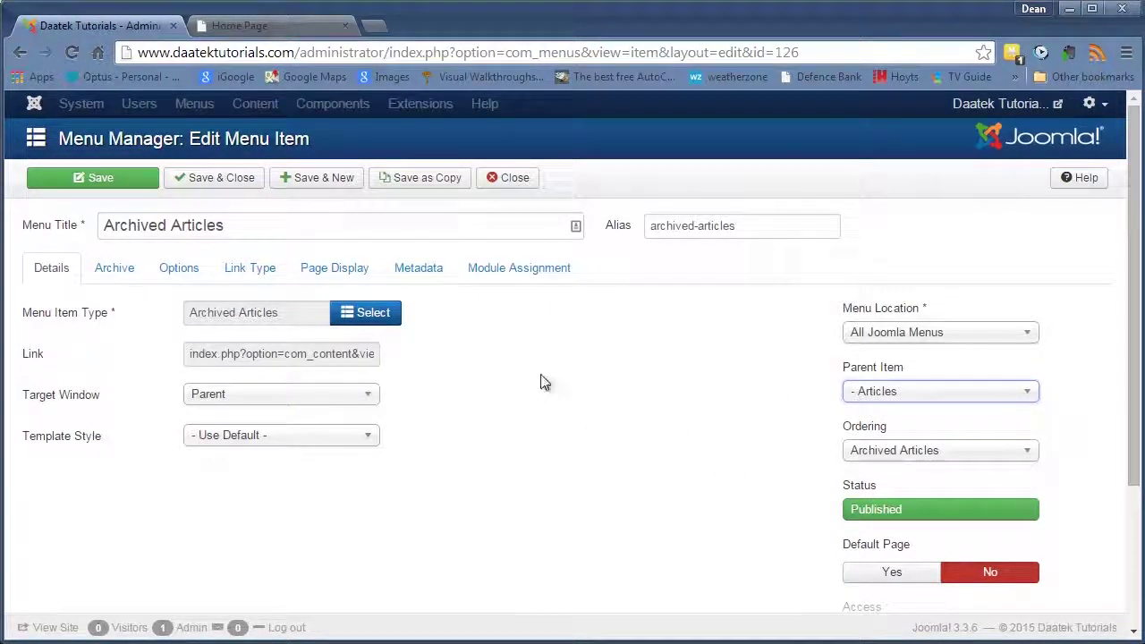
left_click(212, 183)
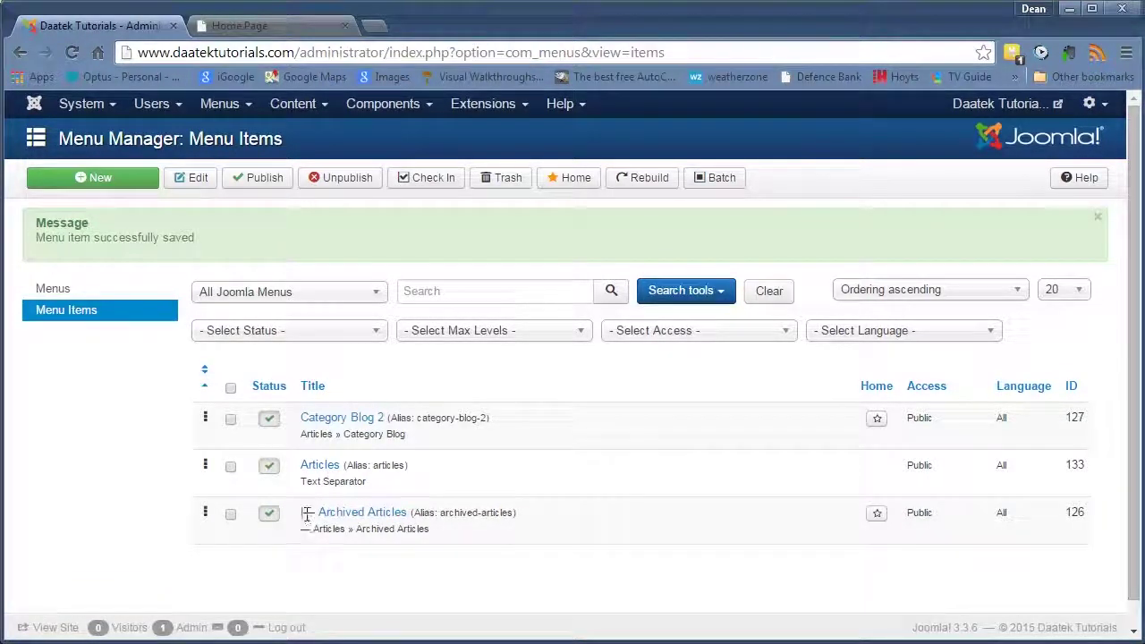
- Make Category Blog 2 a child of the Articles menu item, then save and close it
left_click(341, 421)
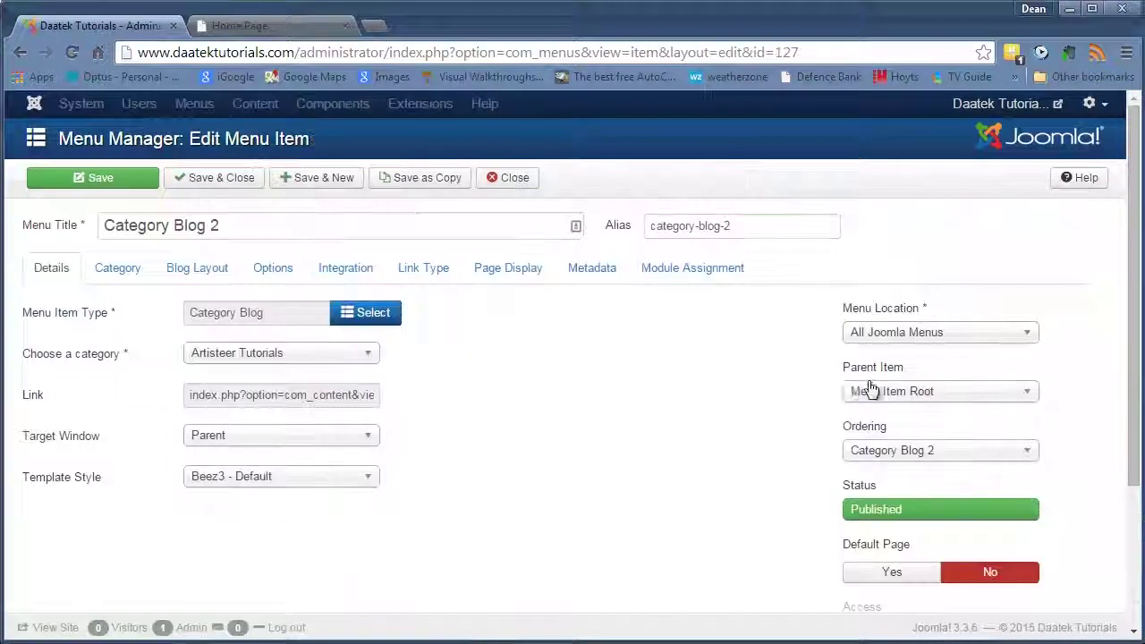
left_click(1023, 396)
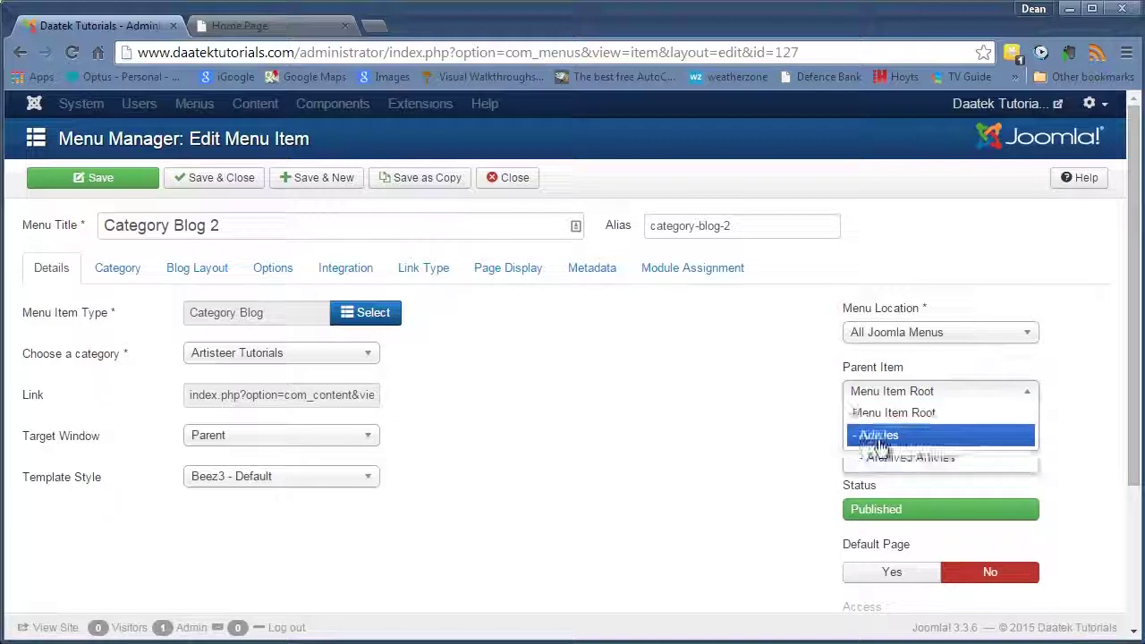
left_click(879, 436)
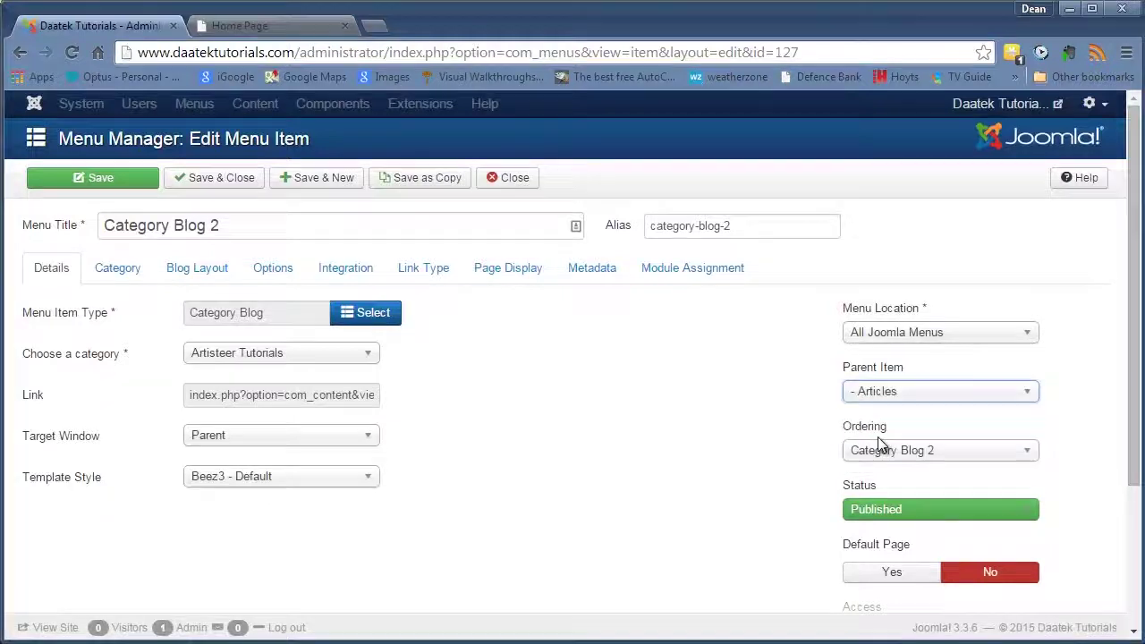
left_click(219, 179)
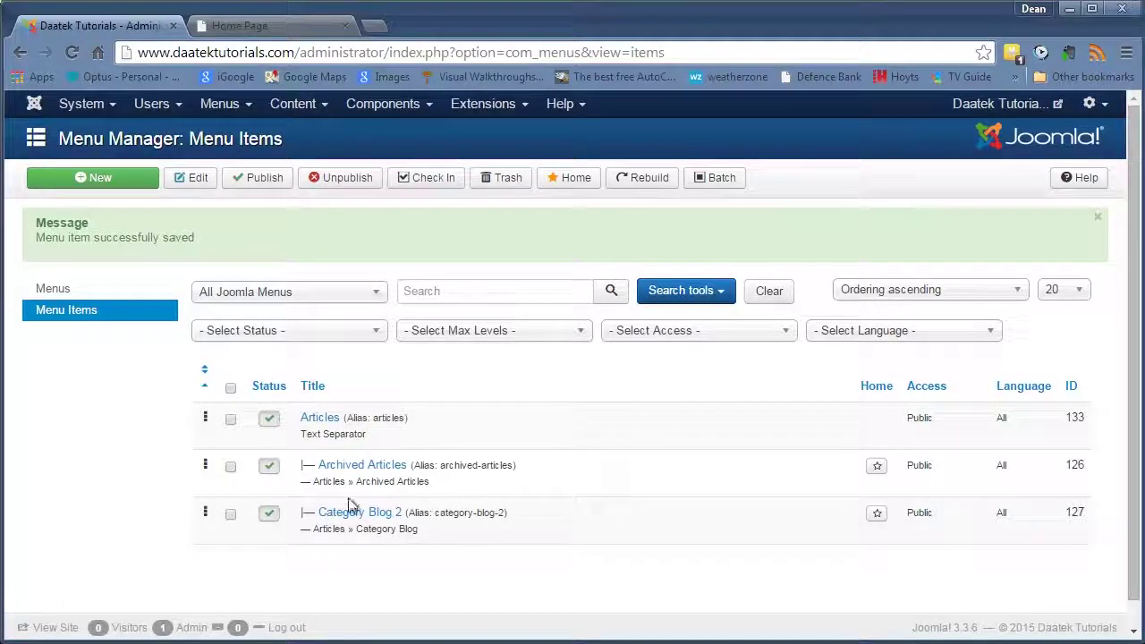
- Reload the site's home page to check the All Joomla Menus module, then return to the menu item list
left_click(235, 28)
left_click(74, 52)
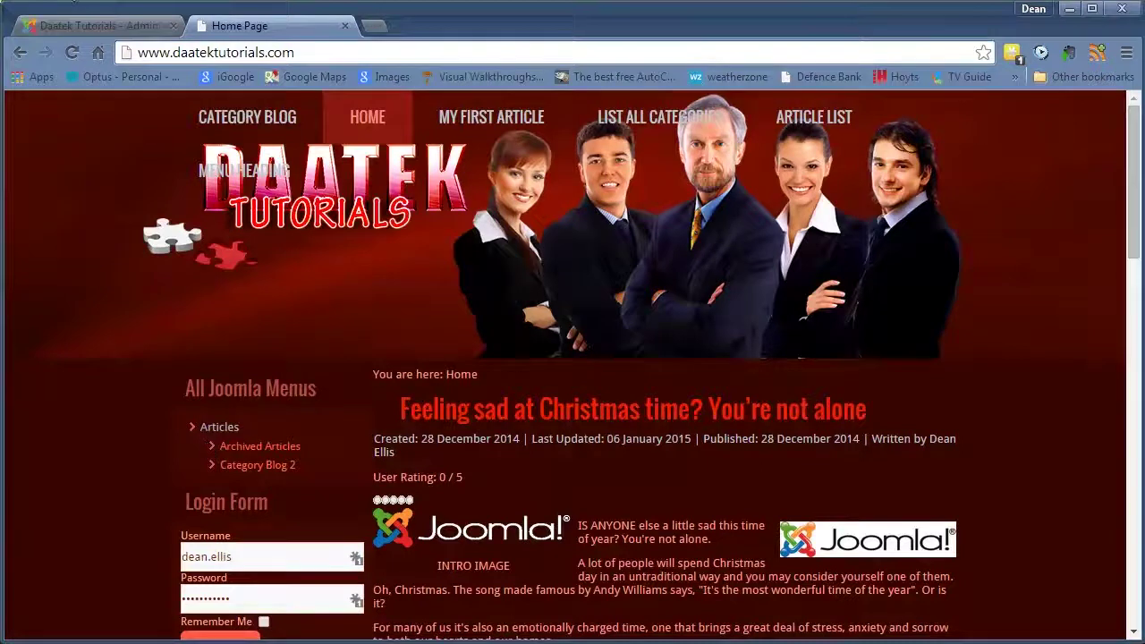
left_click(84, 22)
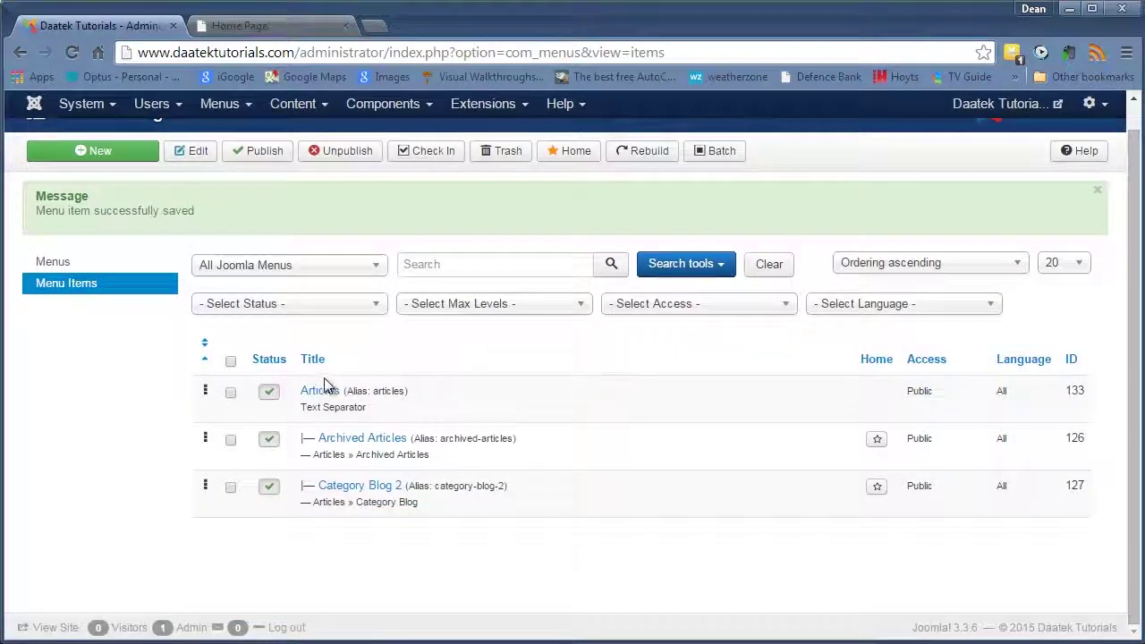
- Create another new menu item with the Category List type from the Articles group
left_click(124, 152)
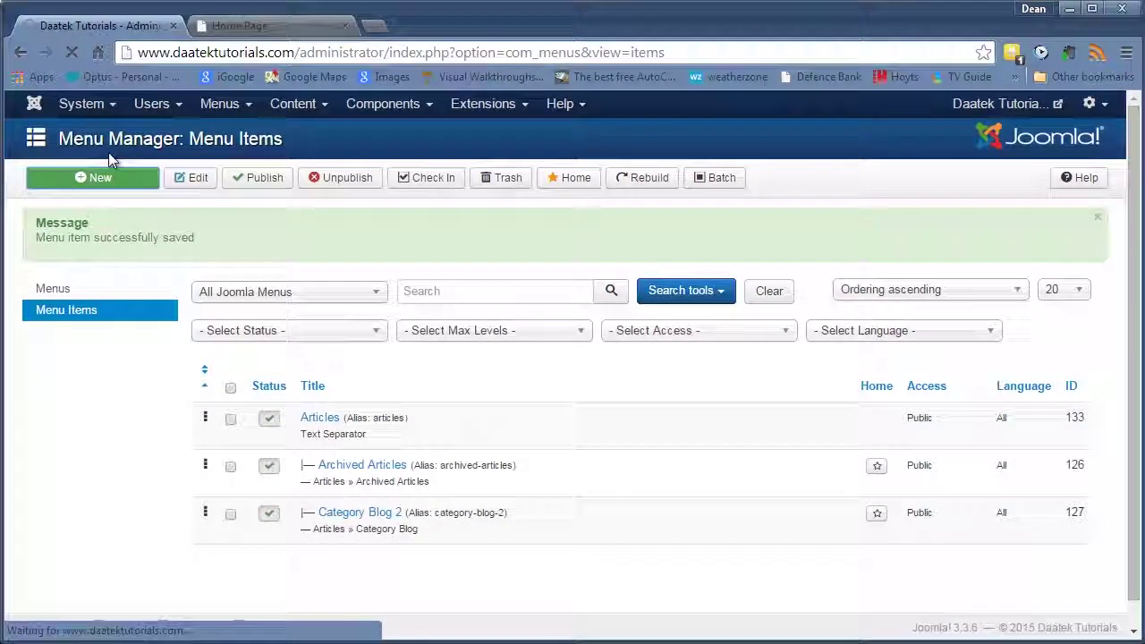
left_click(369, 315)
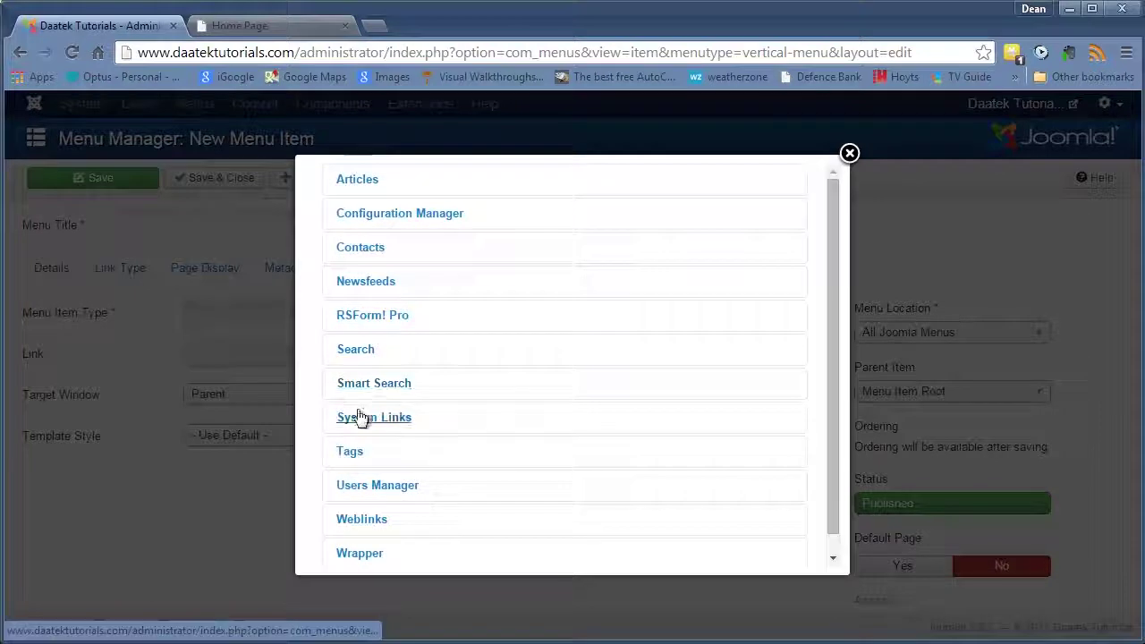
left_click(366, 428)
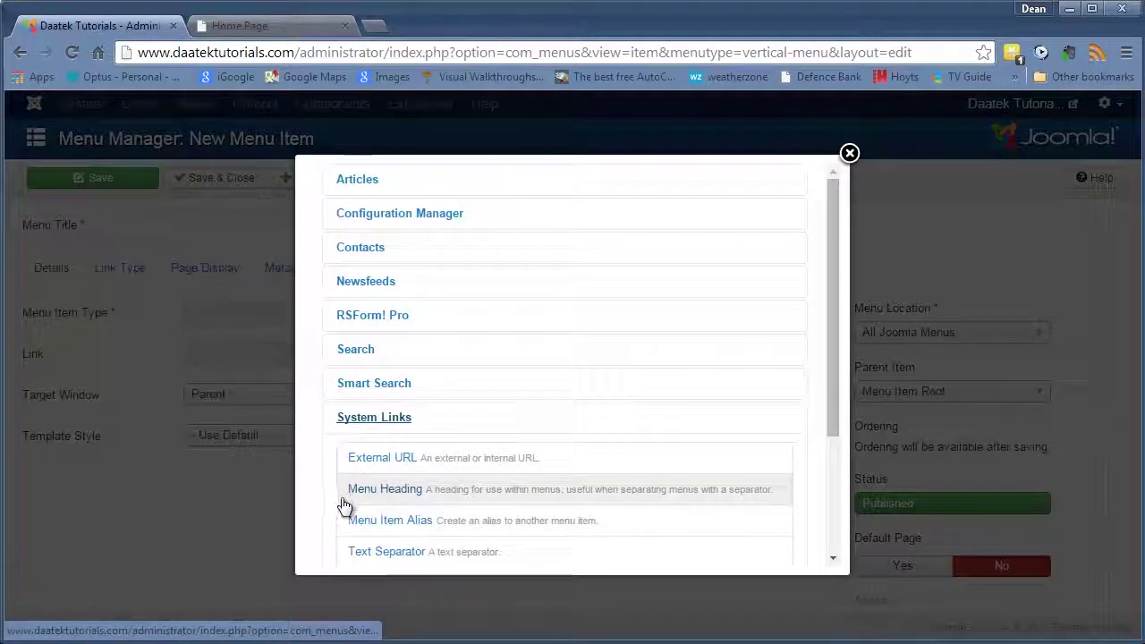
scroll(576, 506, "down", 1)
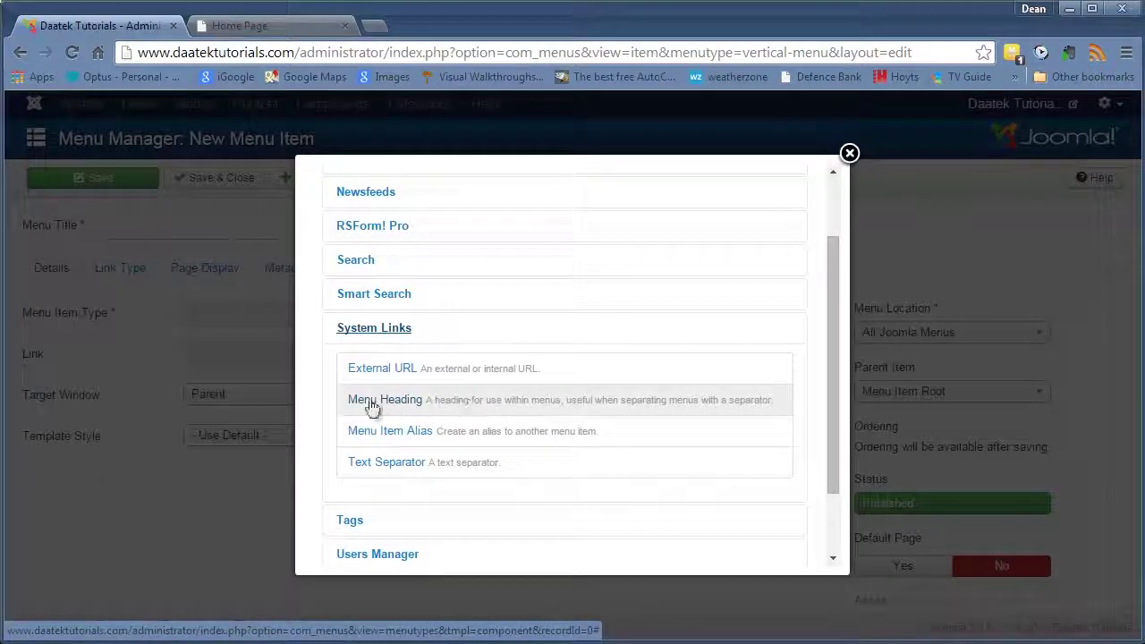
left_click_drag(822, 424, 824, 329)
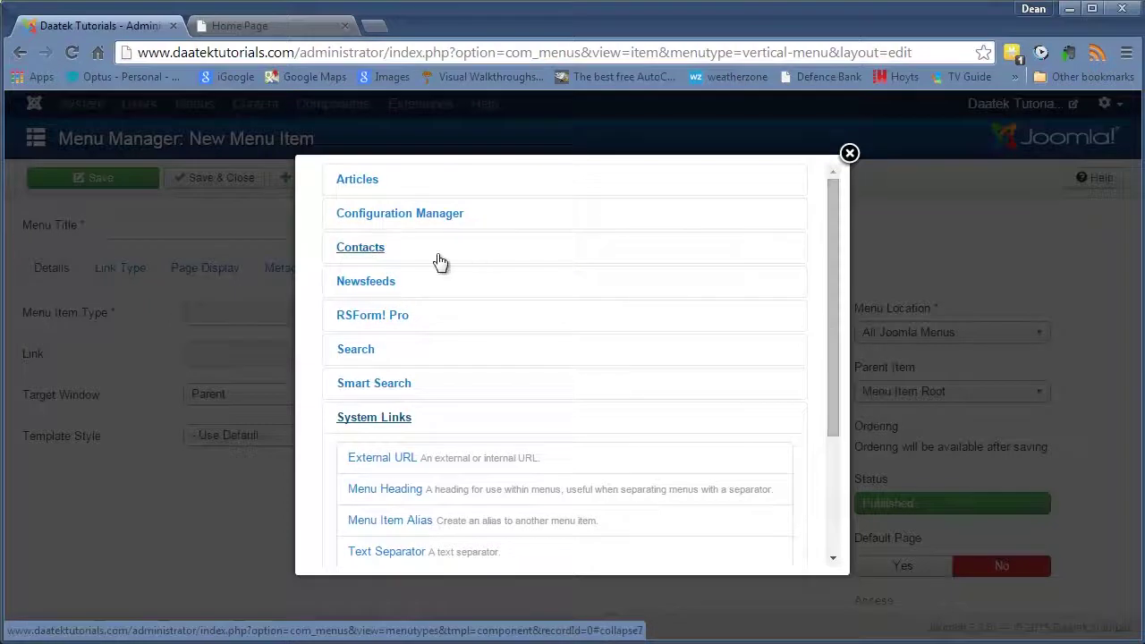
left_click(358, 182)
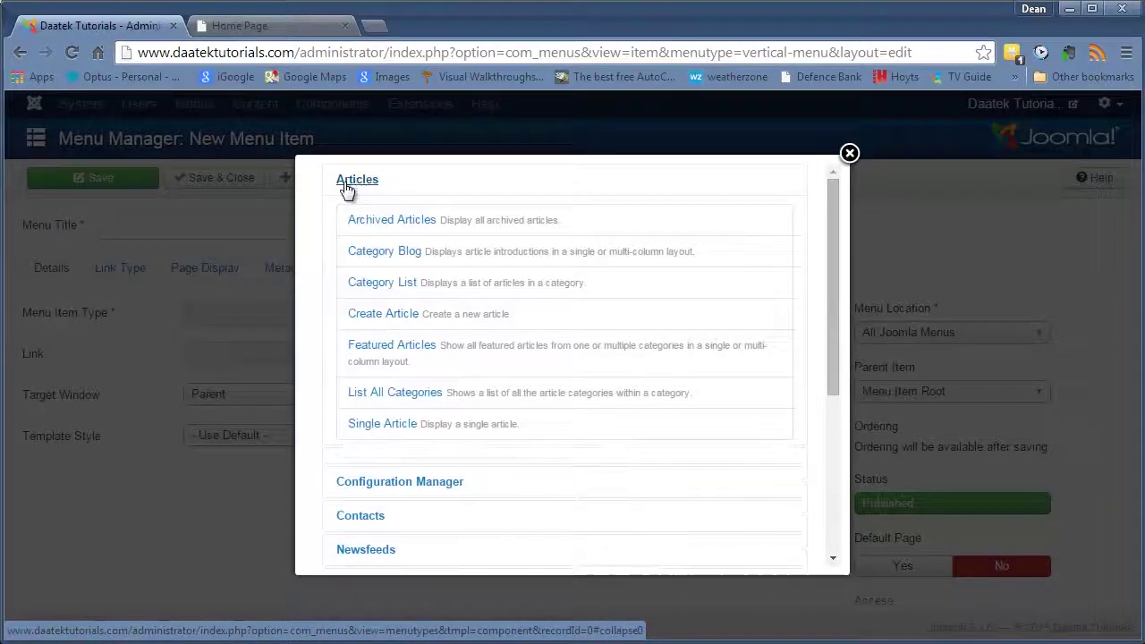
left_click(370, 287)
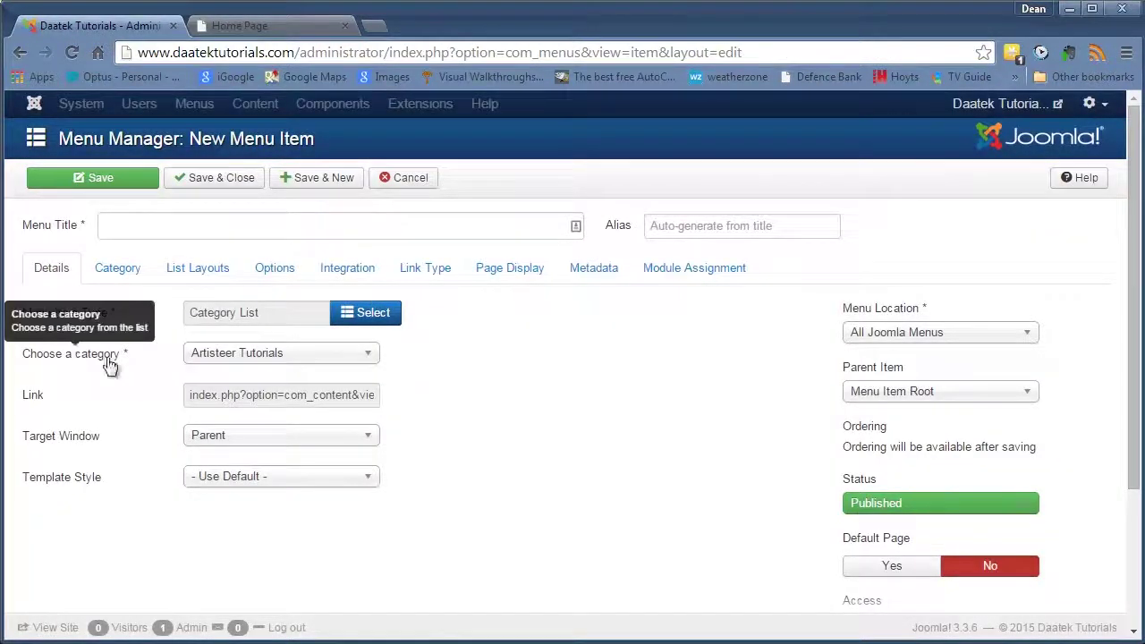
- Choose A_CategoryA as the category list's category and Articles as its parent item
left_click(362, 355)
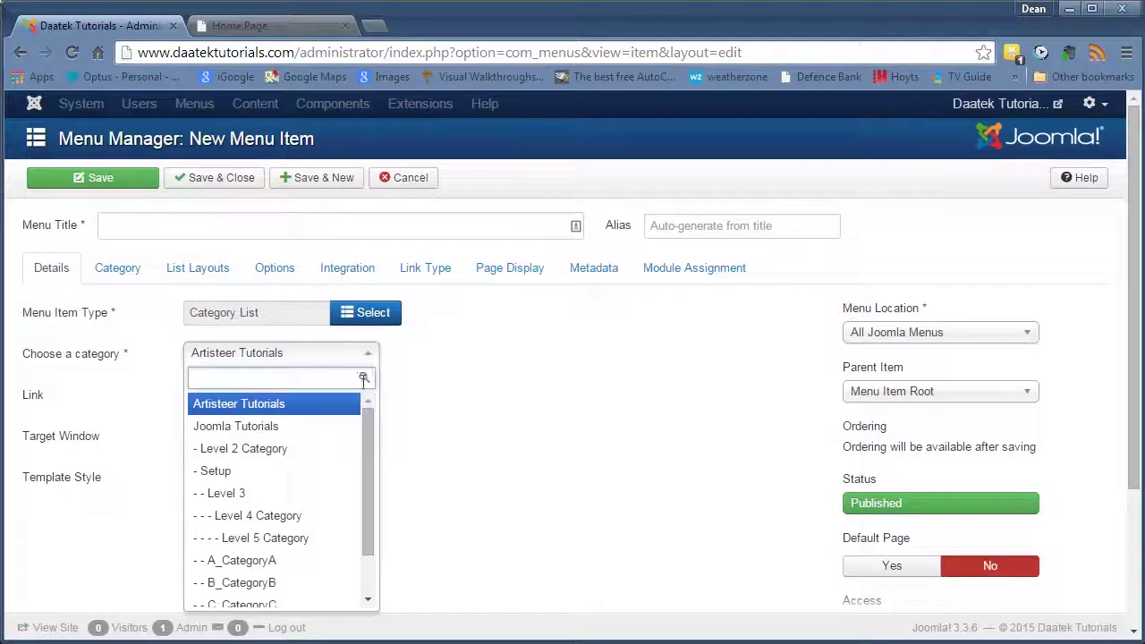
left_click_drag(367, 437, 368, 500)
left_click(265, 507)
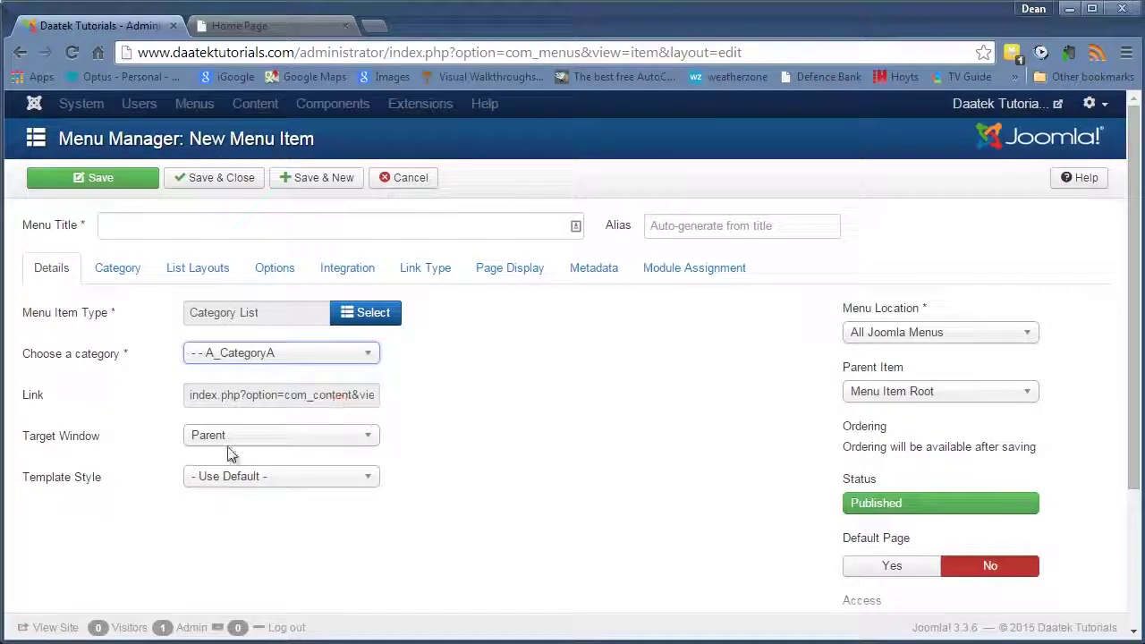
left_click(983, 397)
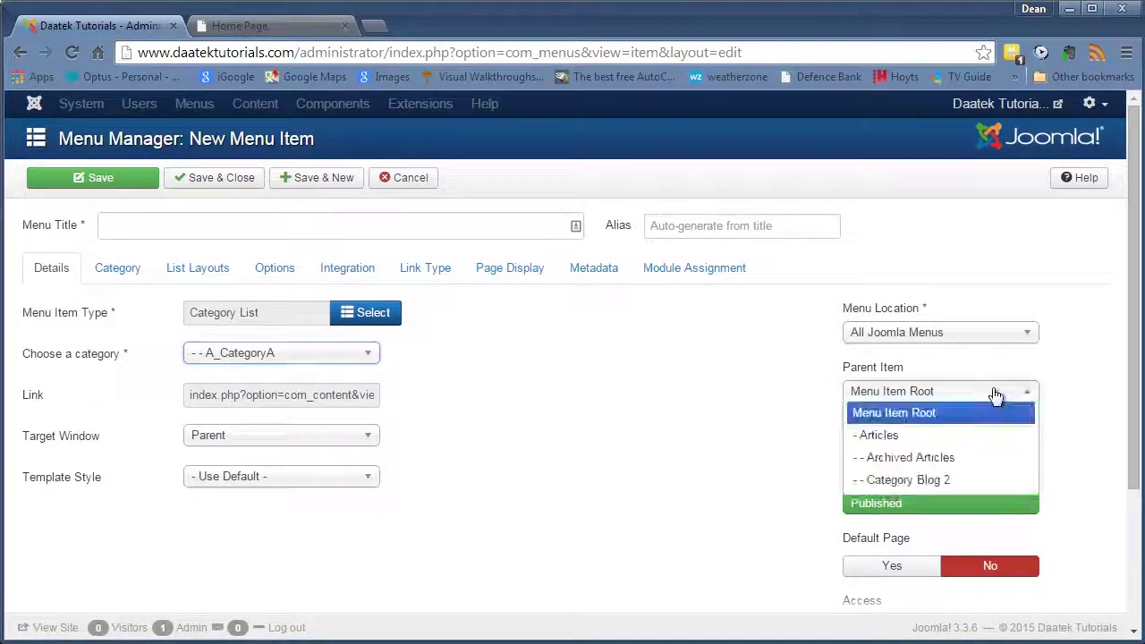
left_click(868, 437)
- Title the new menu item Category List, then save and close it
scroll(823, 442, "down", 3)
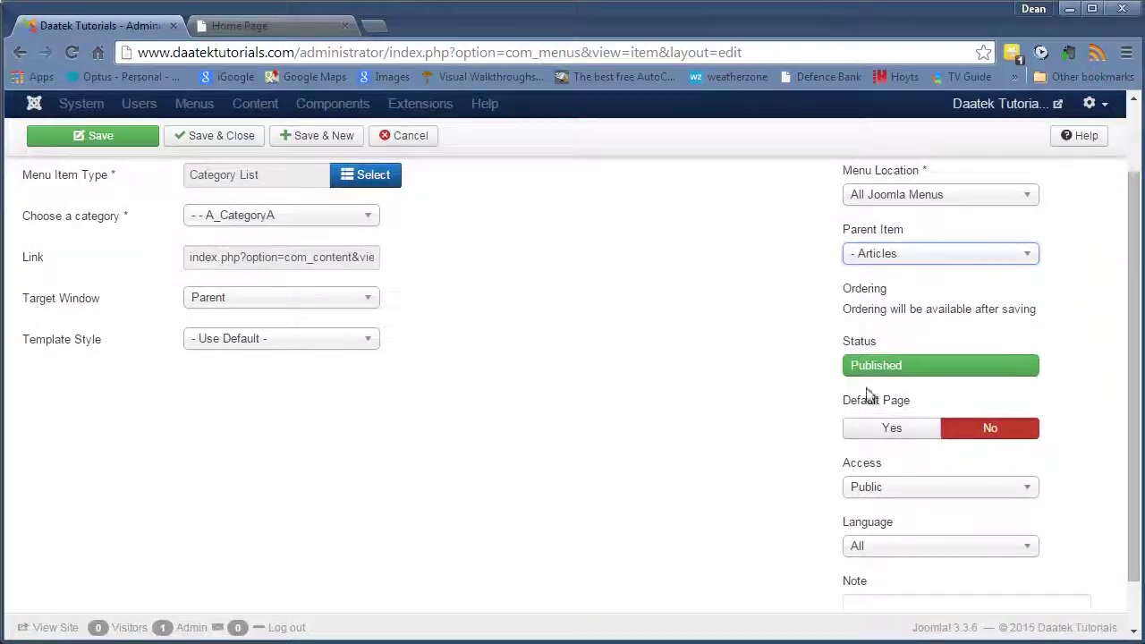
scroll(872, 529, "up", 3)
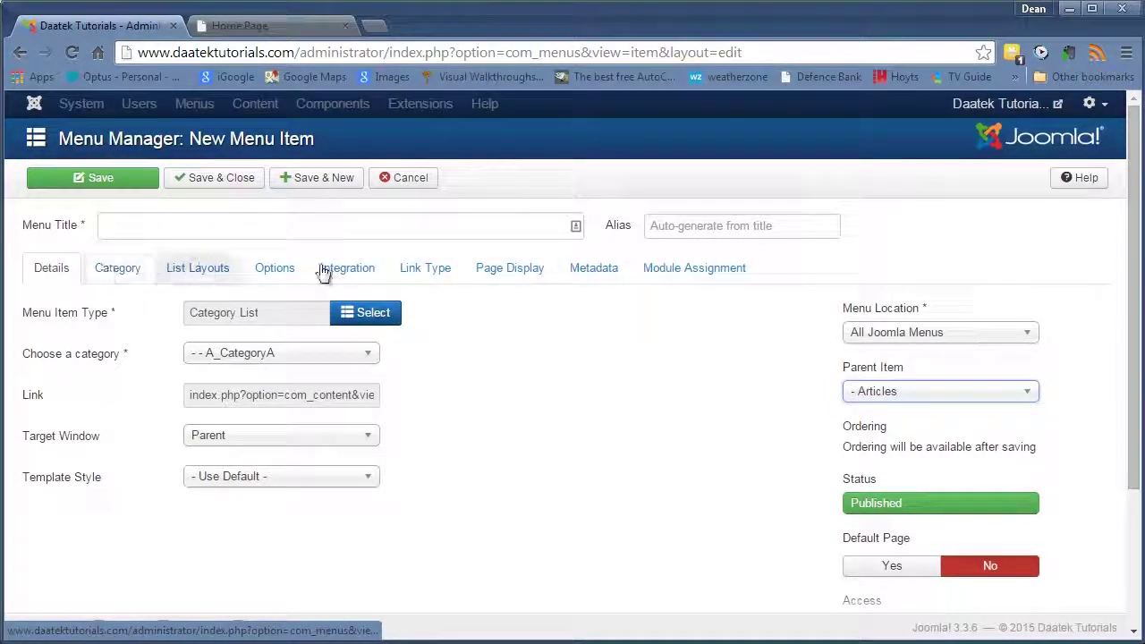
left_click(132, 223)
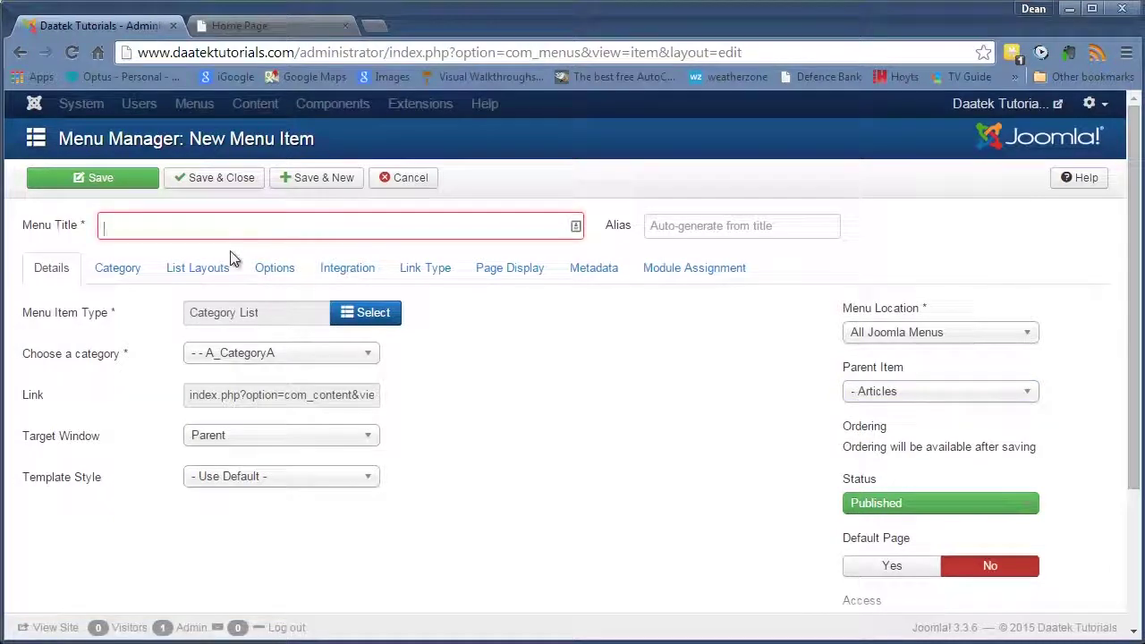
type("Category List")
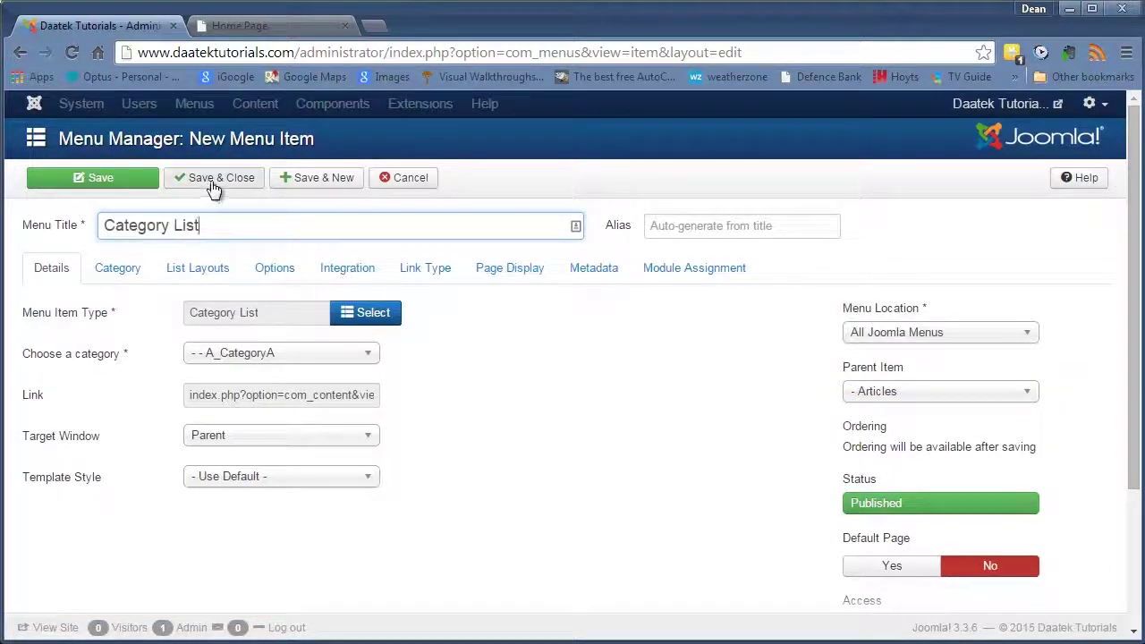
left_click(213, 186)
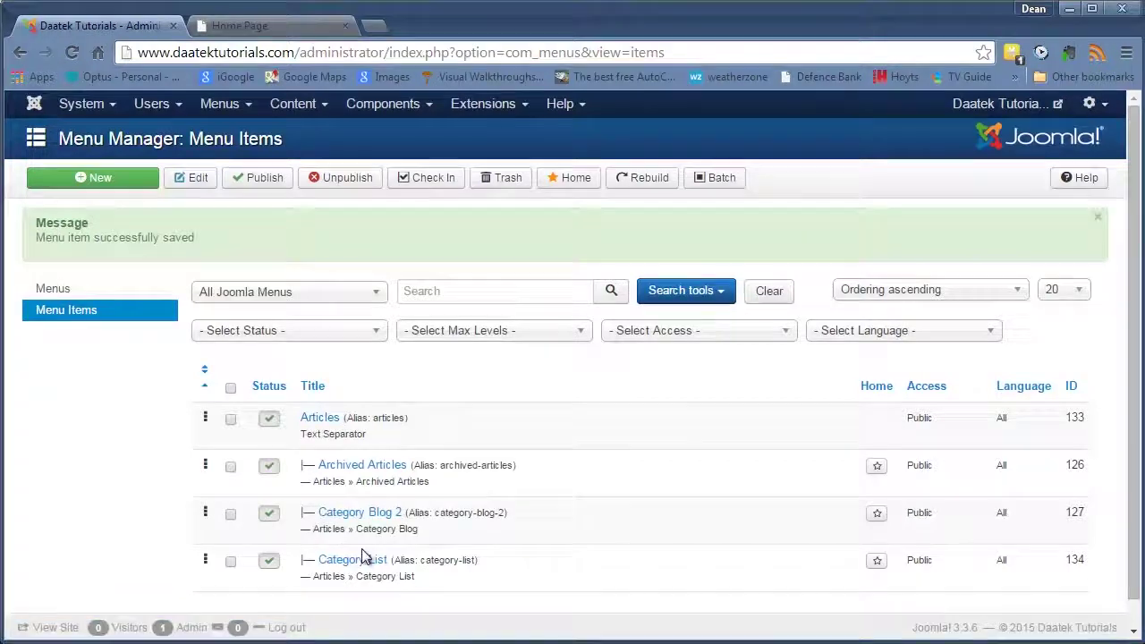
- Reload the site's home page and open the Category List link in the All Joomla Menus module
left_click(246, 25)
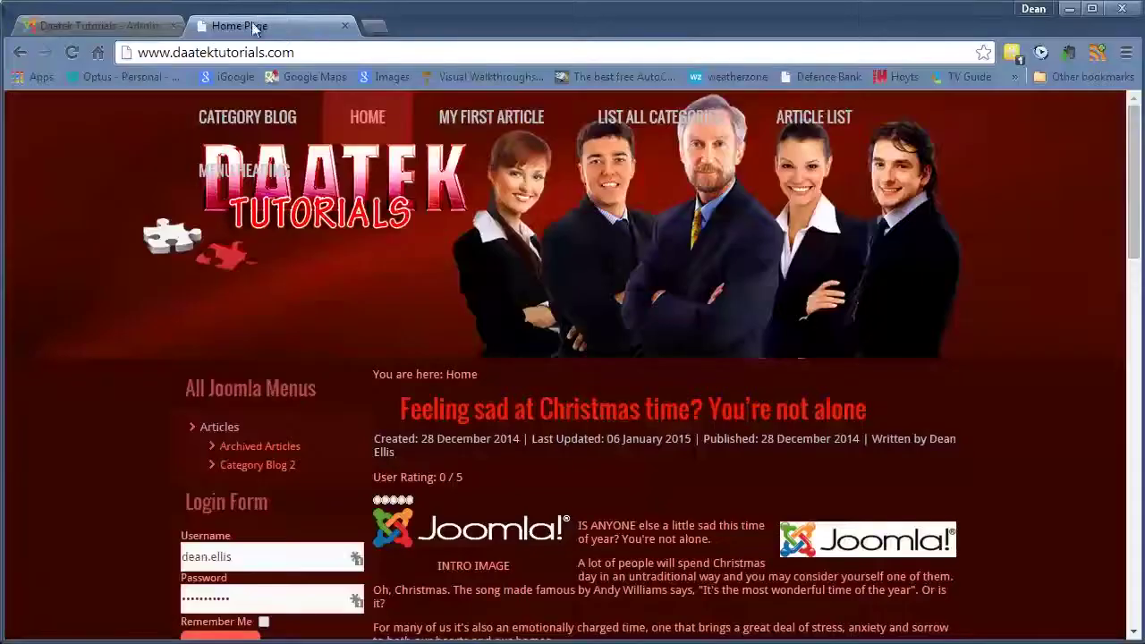
left_click(75, 59)
scroll(239, 411, "down", 1)
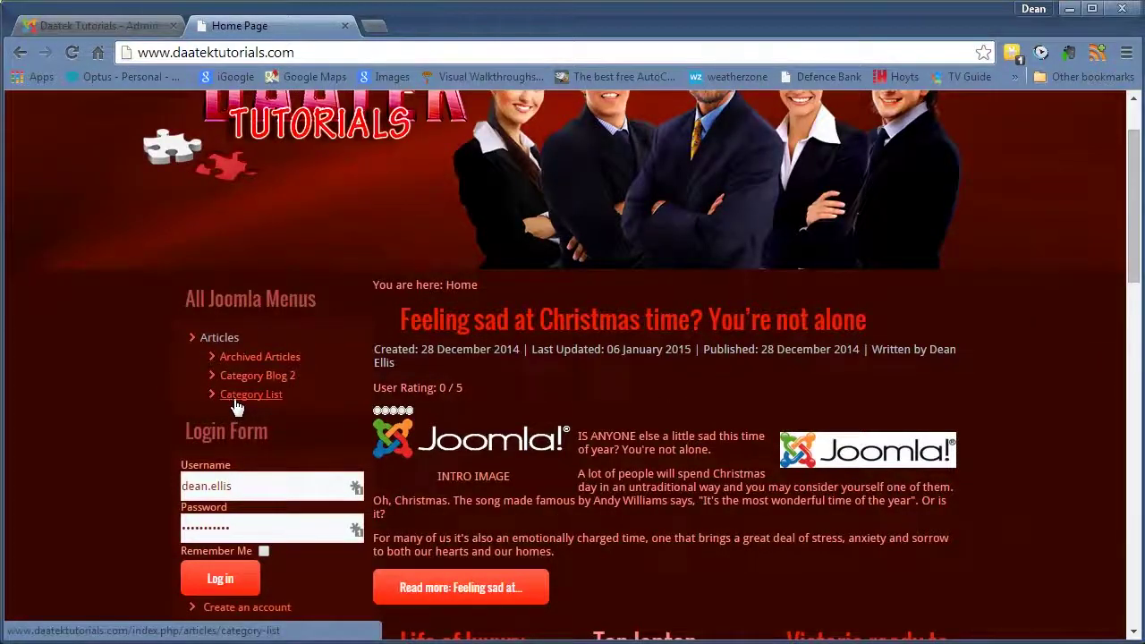
left_click(235, 397)
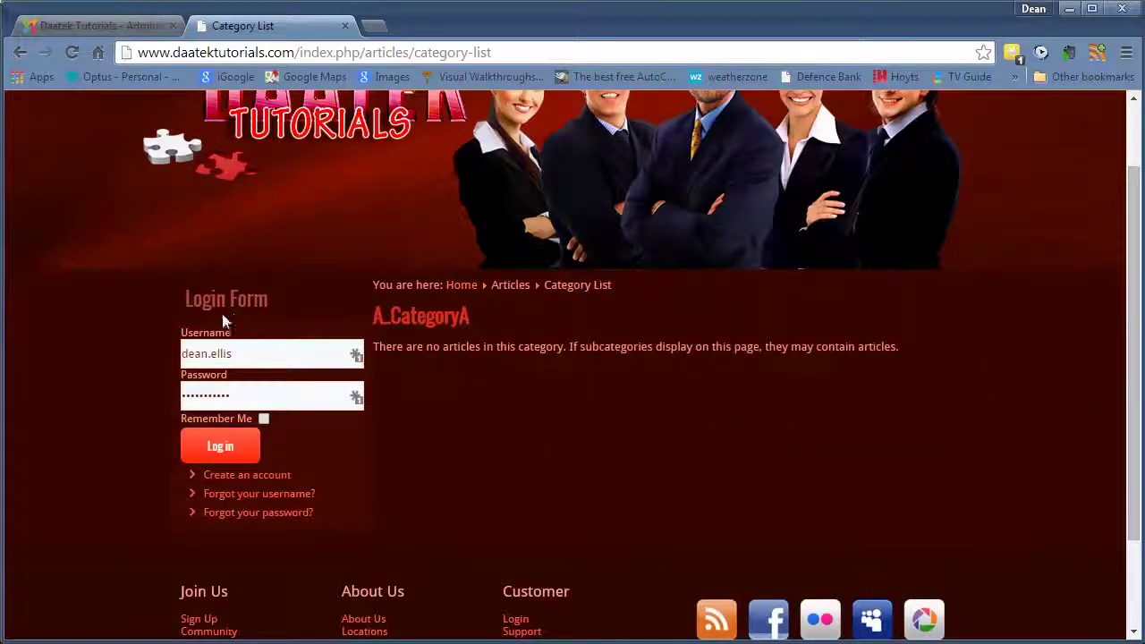
- Return to the administrator and open the Article Manager to check which categories contain articles
left_click(108, 25)
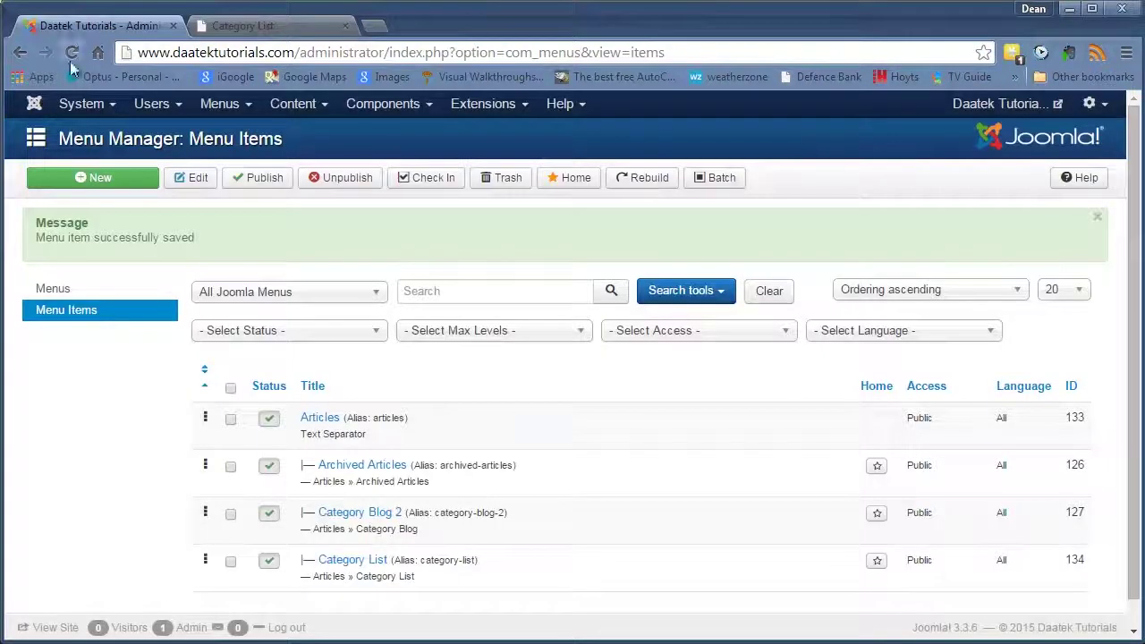
left_click(298, 113)
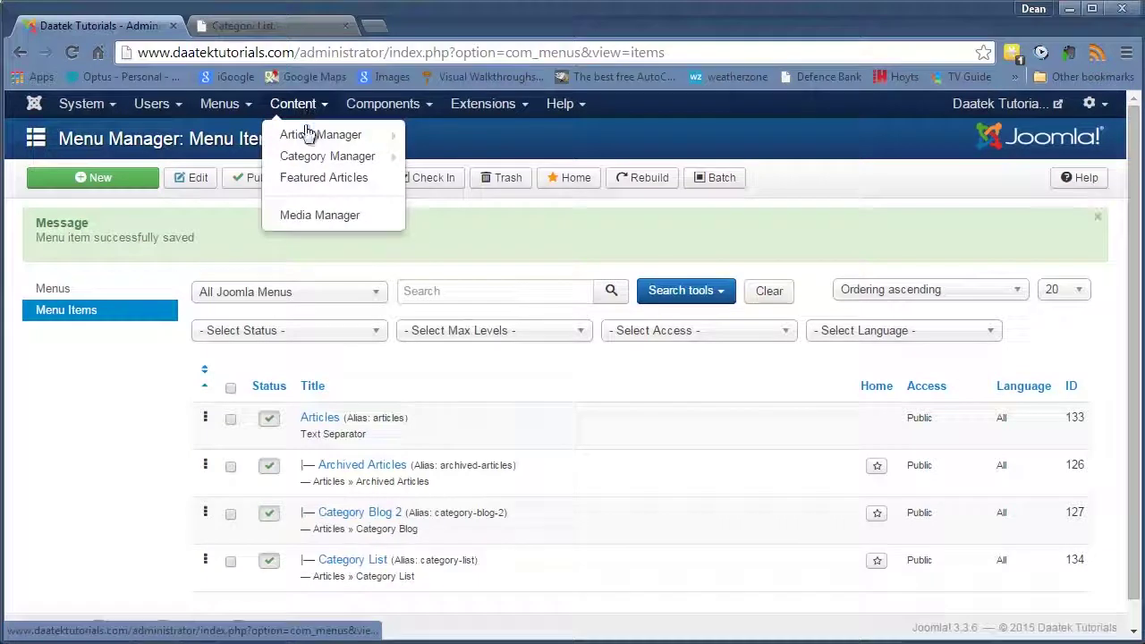
left_click(307, 134)
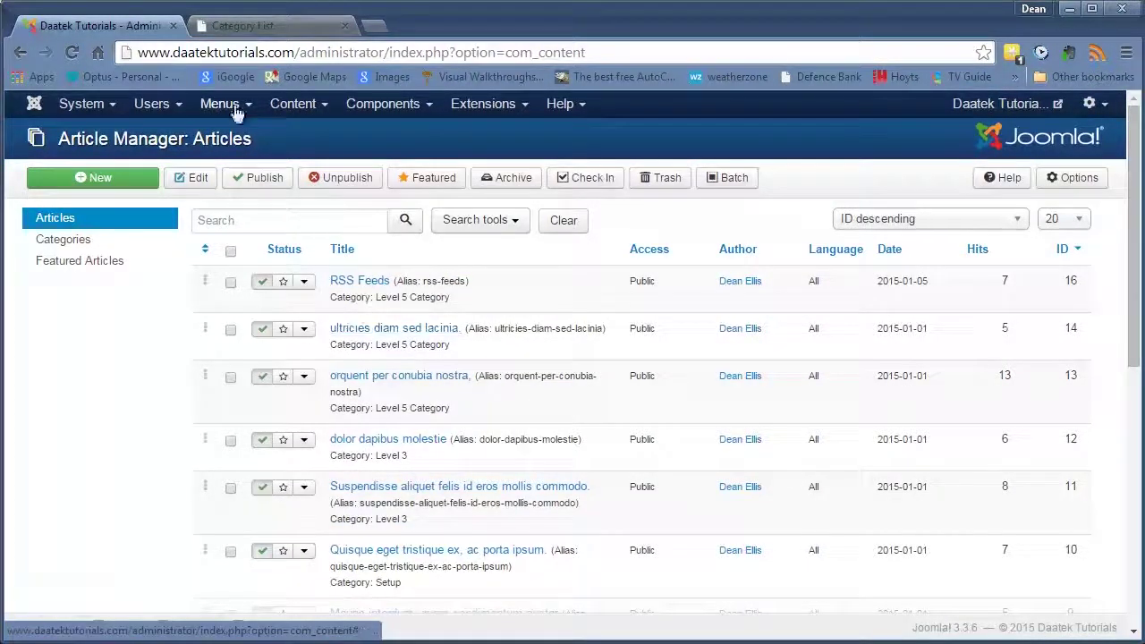
- Open the Category List item from All Joomla Menus, change its category to Level 5 Category, then save and close it
left_click(237, 108)
left_click(240, 216)
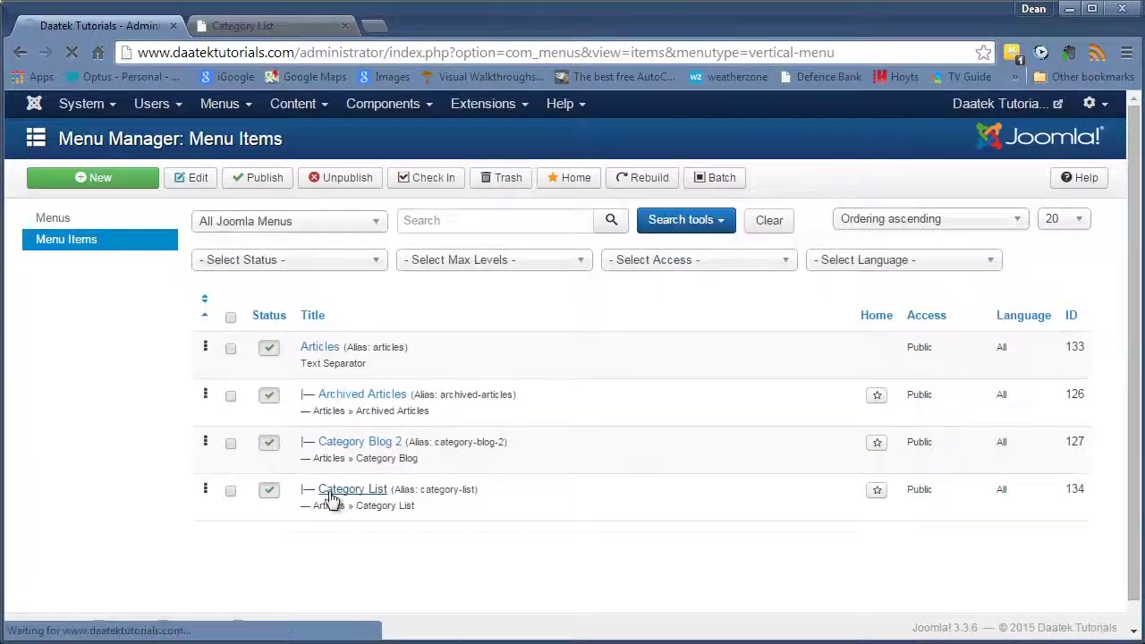
left_click(356, 362)
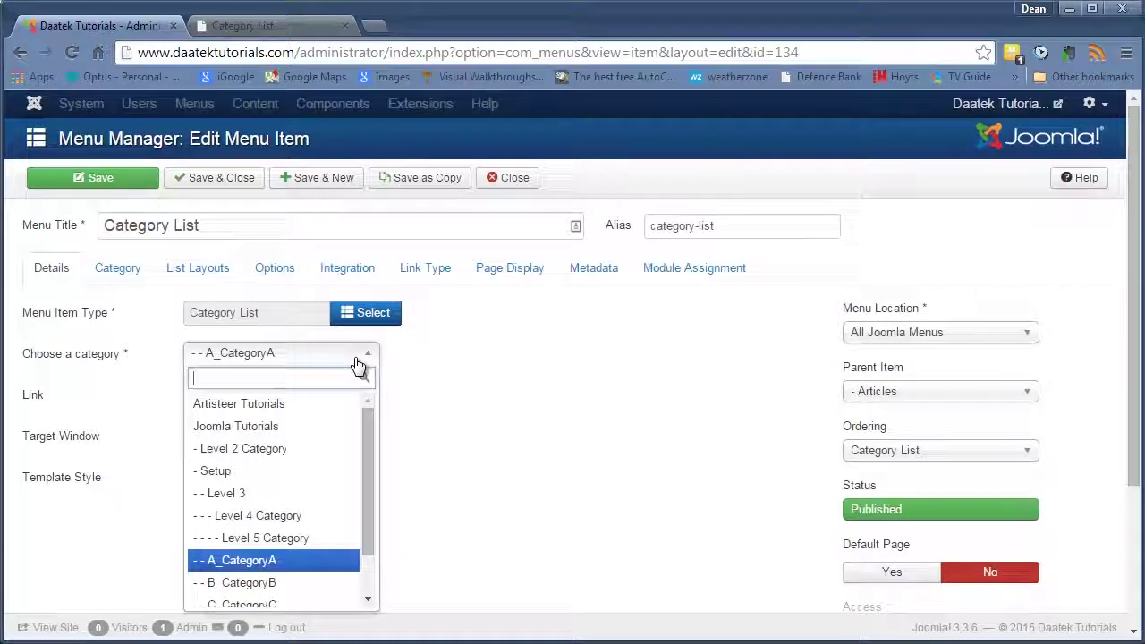
left_click(240, 538)
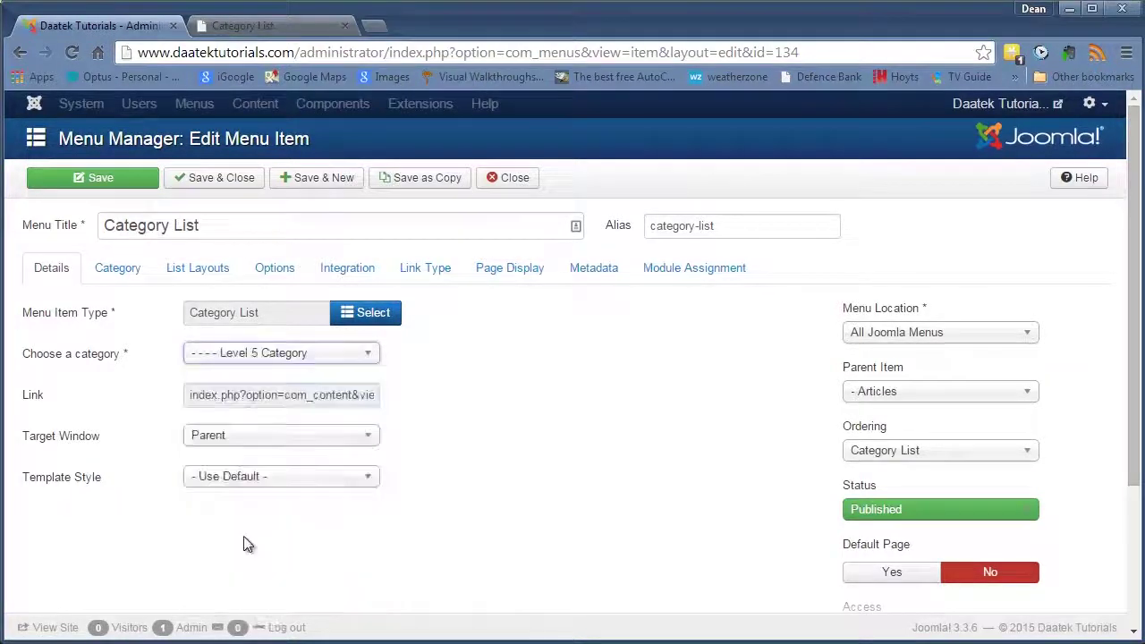
left_click(184, 195)
- Open the Category List link on the site's home page and examine the articles shown for its category
key("ctrl+Tab")
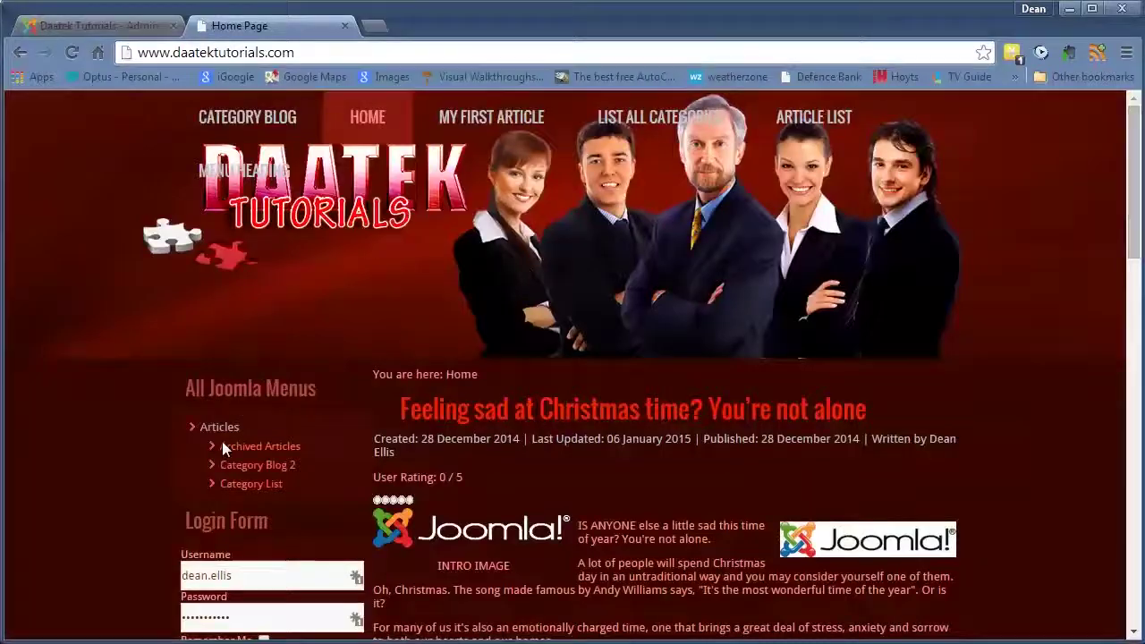
left_click(246, 491)
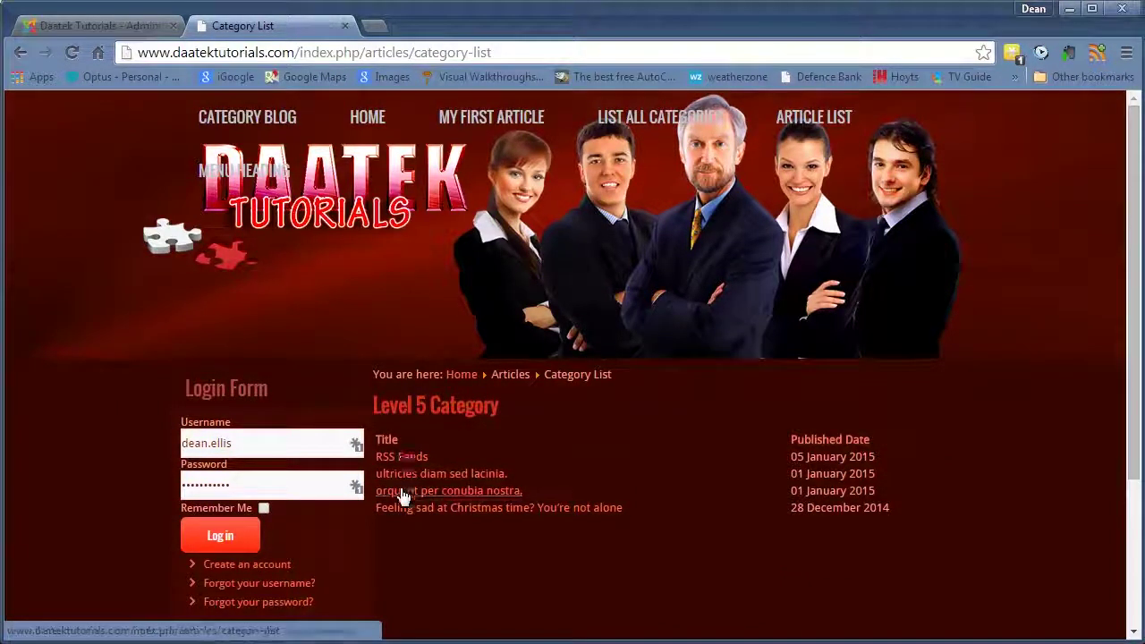
scroll(463, 527, "down", 1)
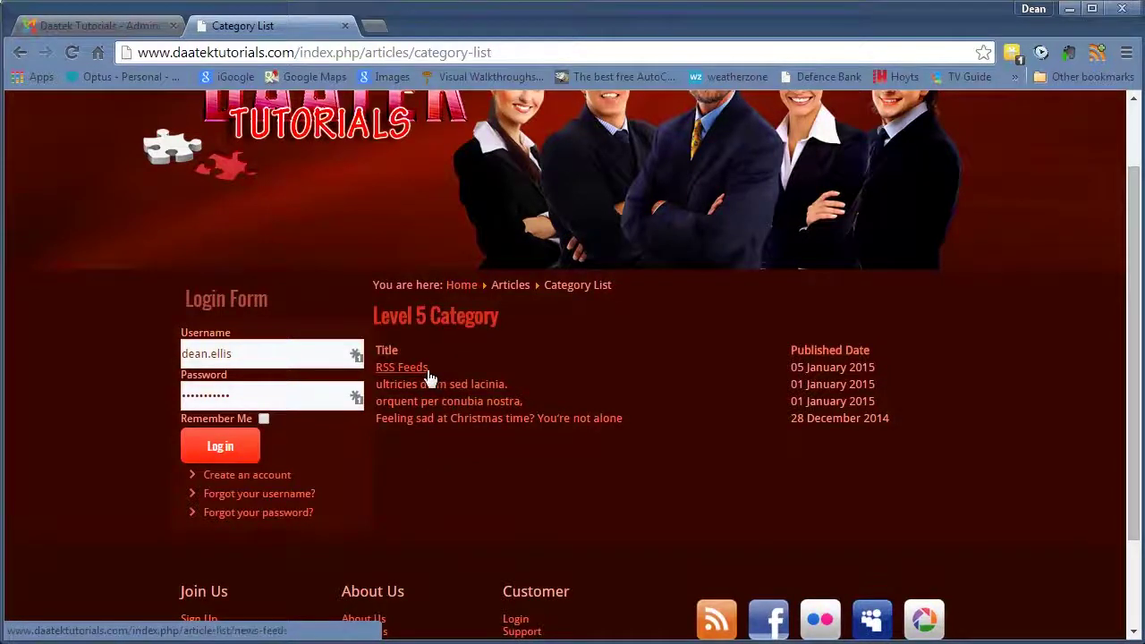
scroll(467, 428, "down", 1)
scroll(468, 421, "up", 1)
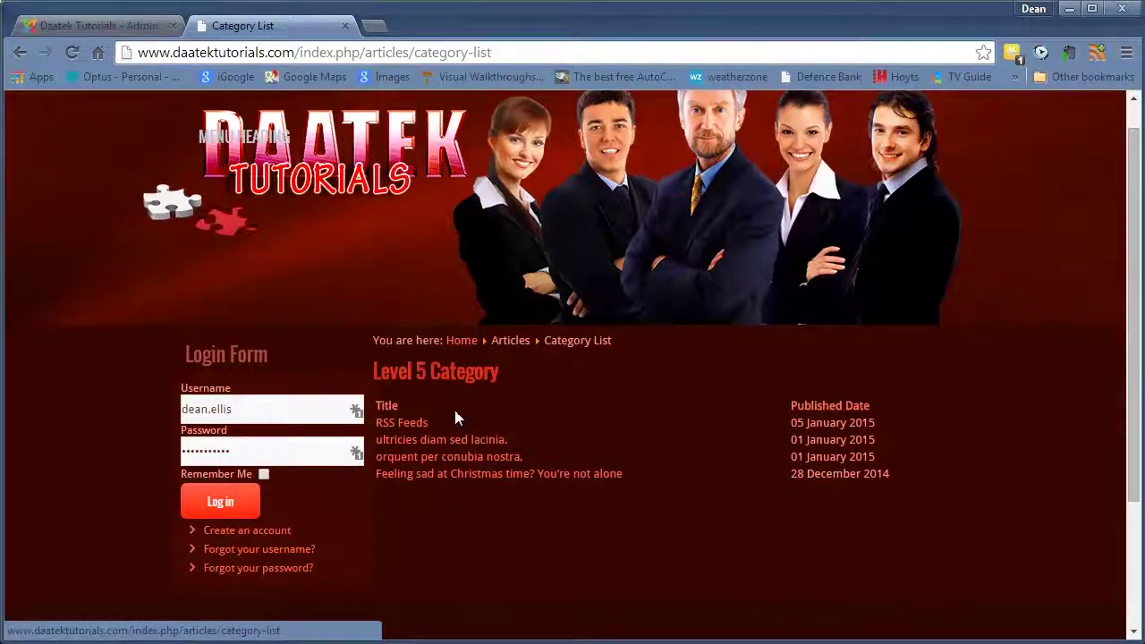
- Return to the administrator and create a new menu item with the Create Article type from the Articles group
key("ctrl+Tab")
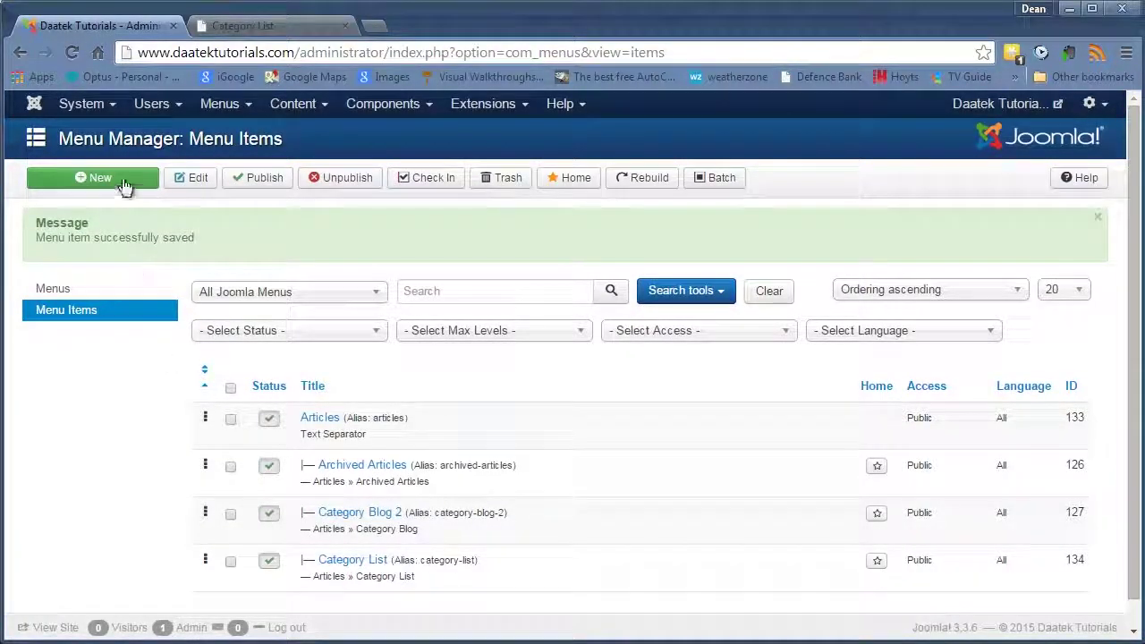
left_click(123, 184)
left_click(362, 313)
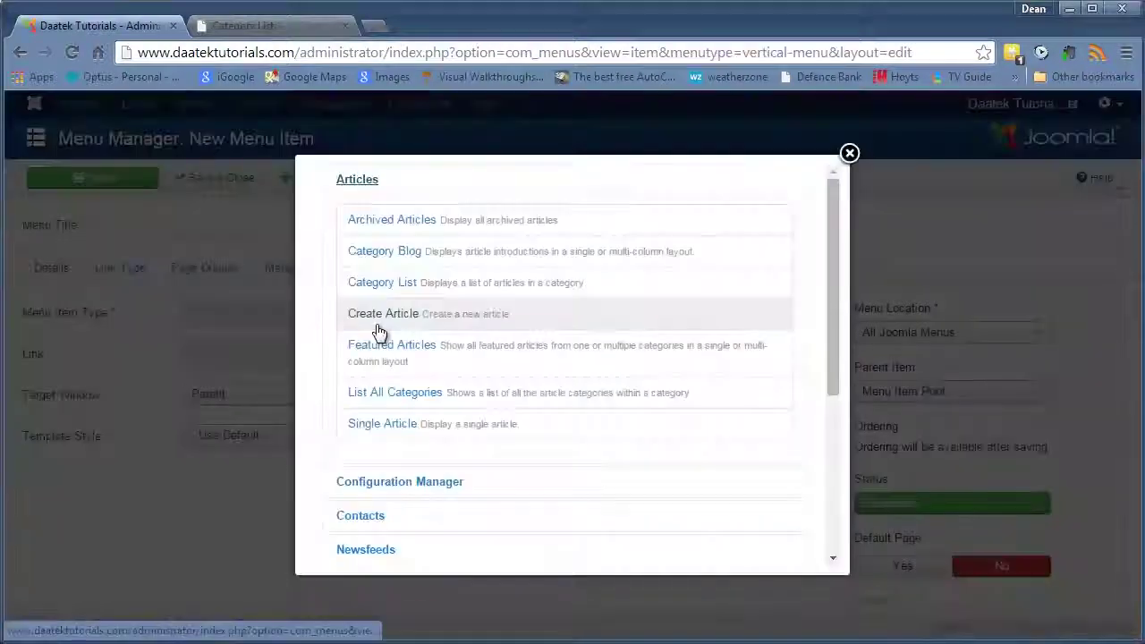
left_click(377, 318)
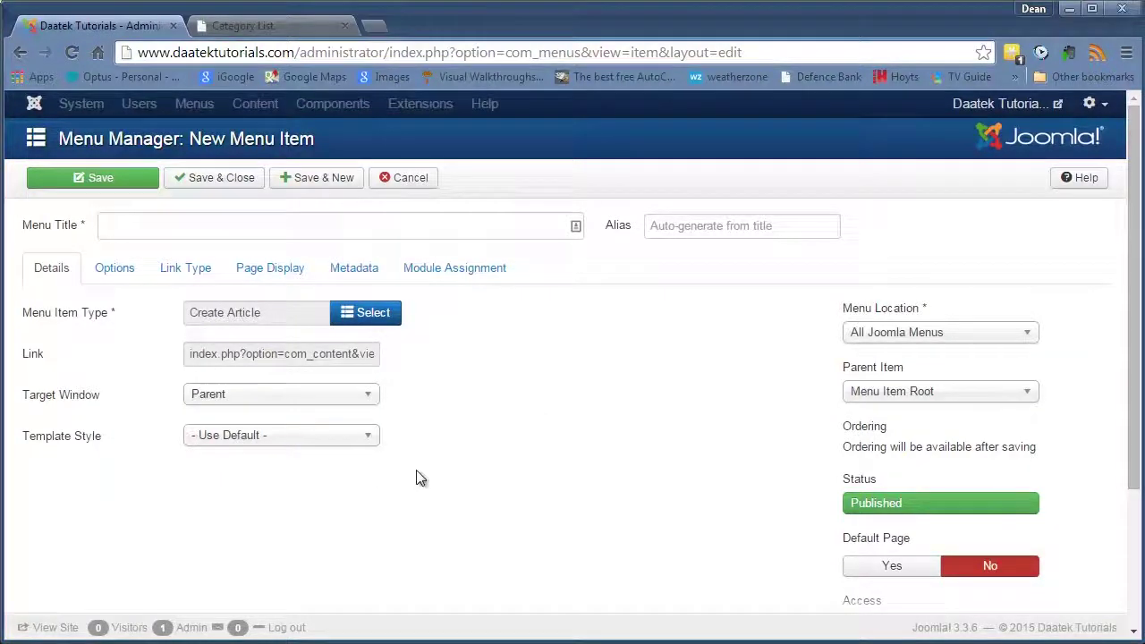
- Choose Articles as the new menu item's parent, keep its status Published, and set its access level to Special
left_click(1008, 396)
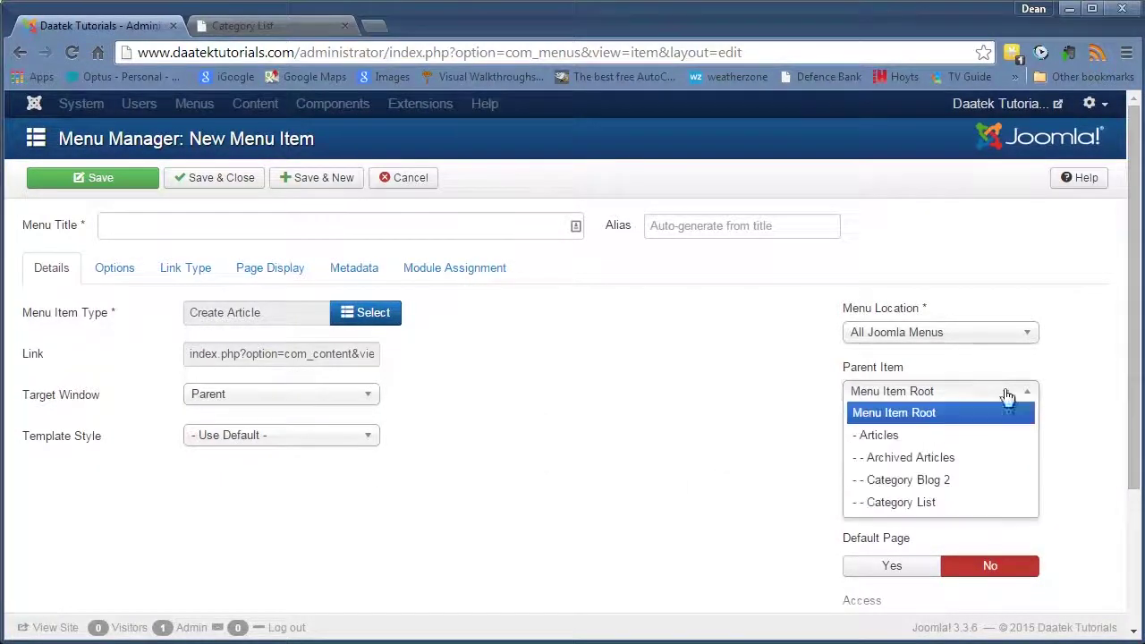
left_click(882, 438)
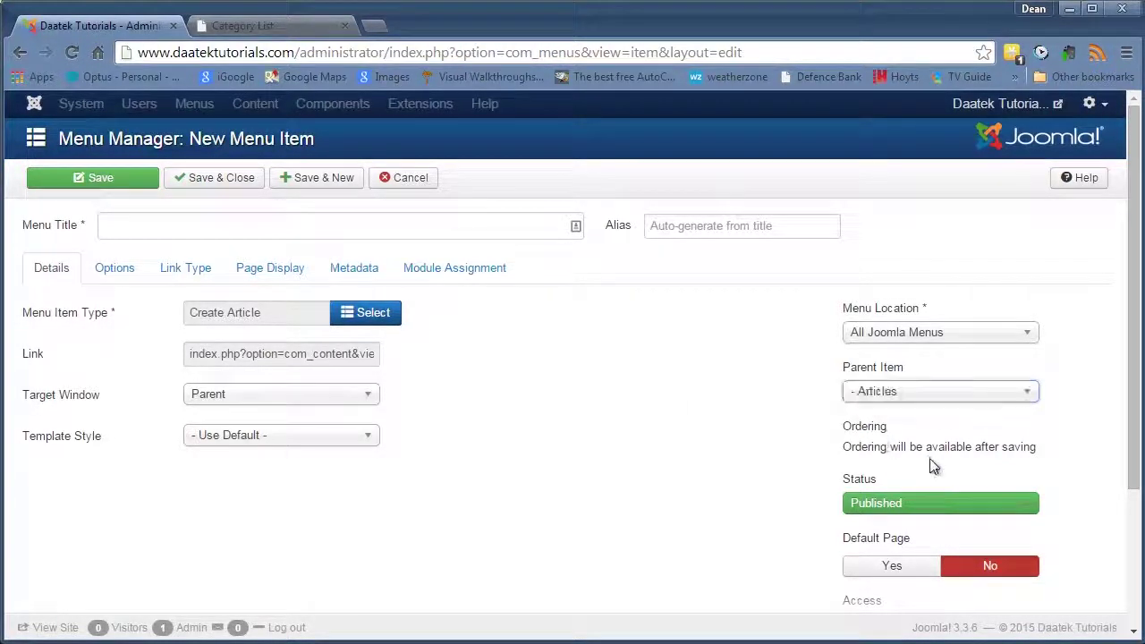
scroll(684, 452, "down", 2)
left_click(1024, 367)
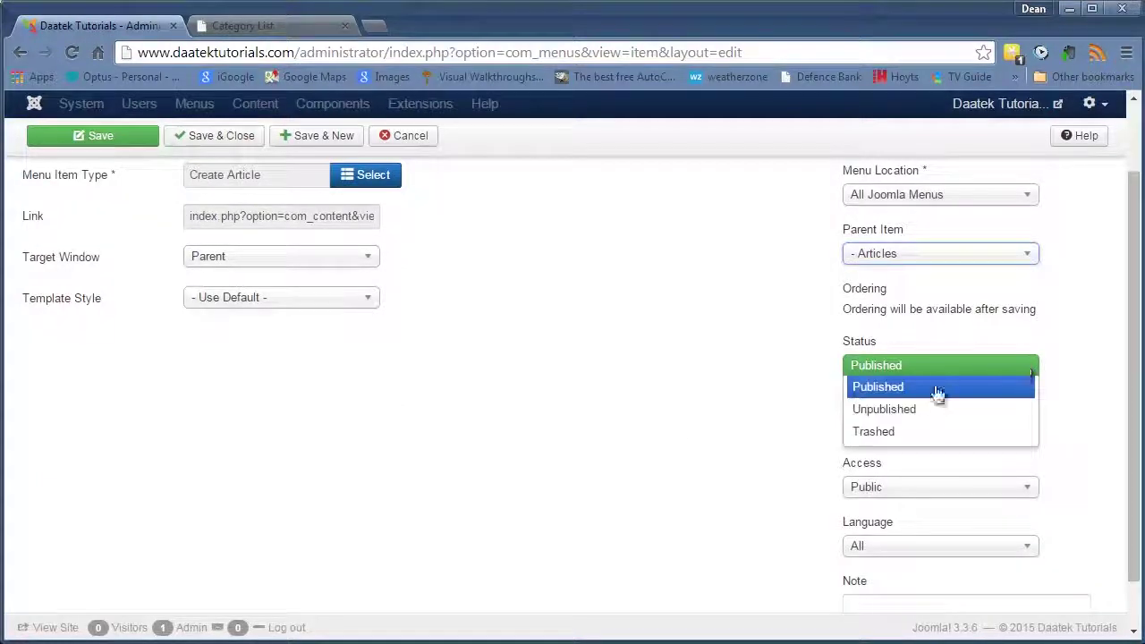
left_click(957, 366)
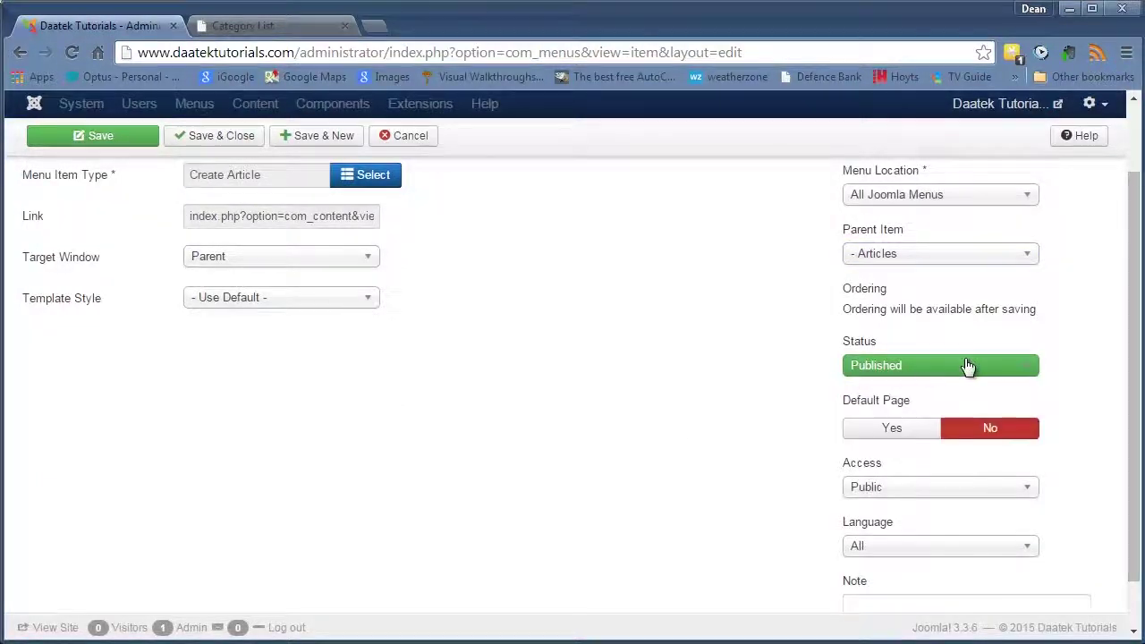
left_click(1011, 494)
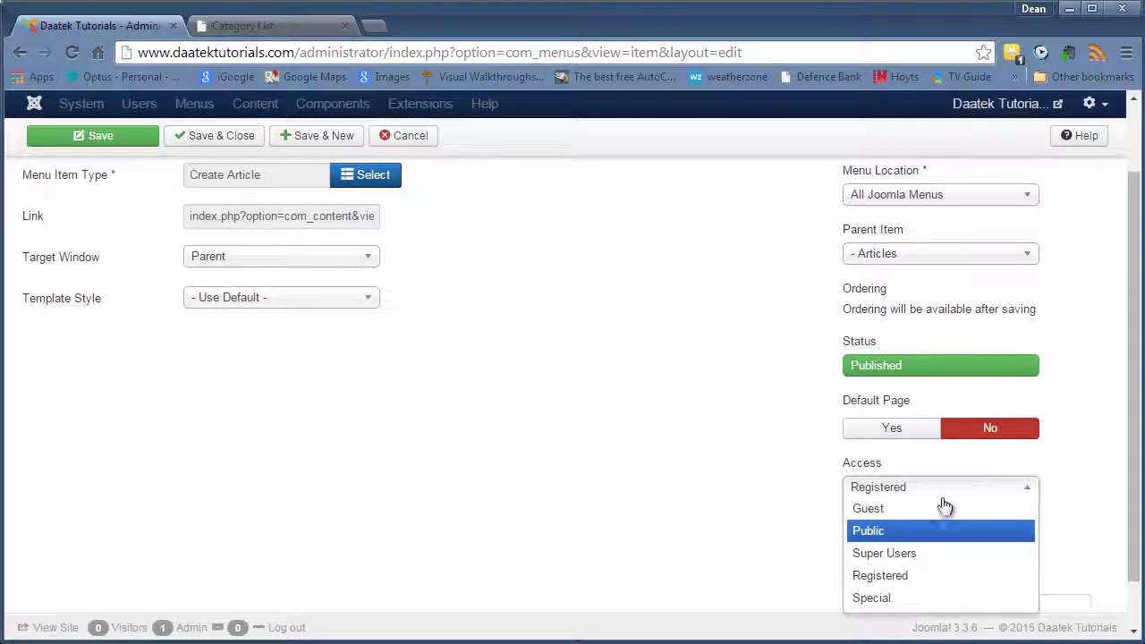
left_click(882, 608)
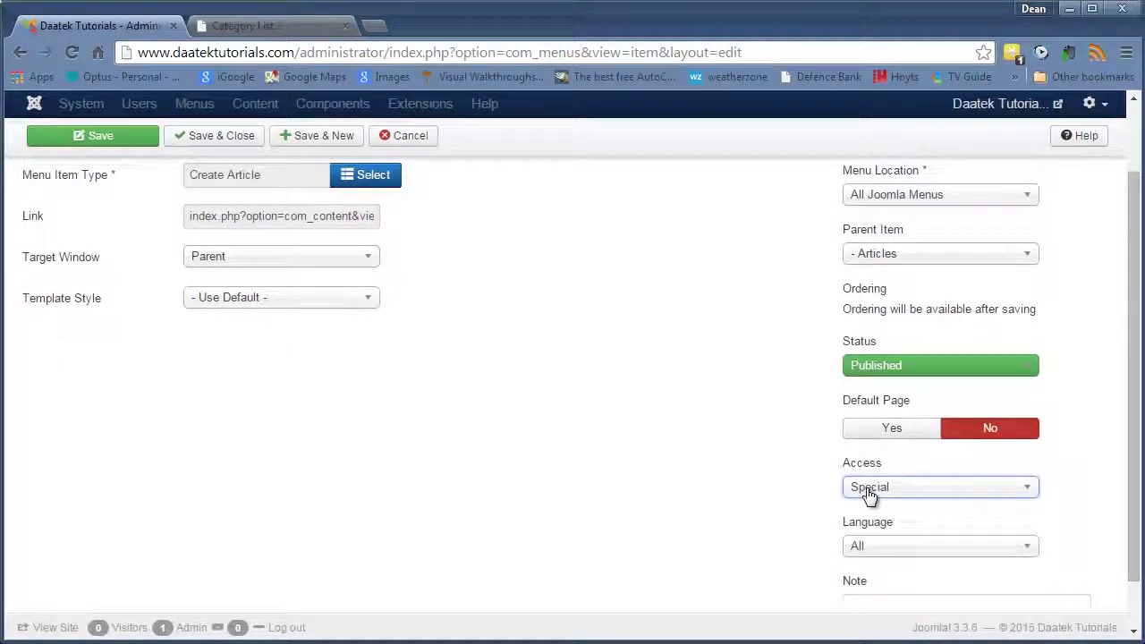
- Try to save and close the untitled menu item, and enter Create an Article as its menu title
scroll(585, 456, "up", 2)
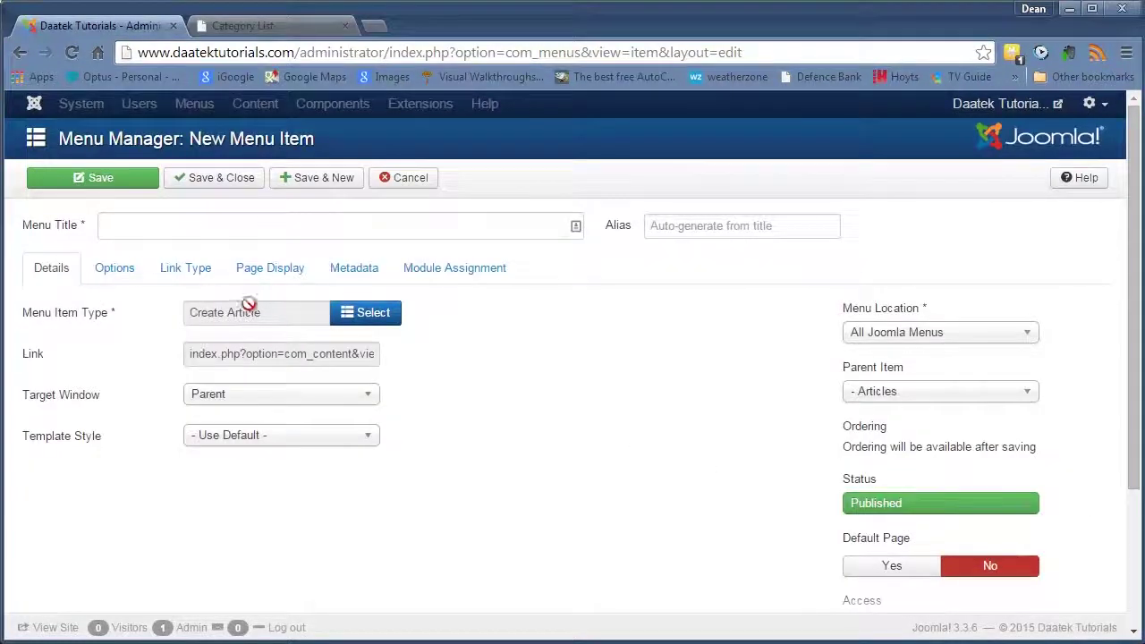
scroll(734, 522, "down", 2)
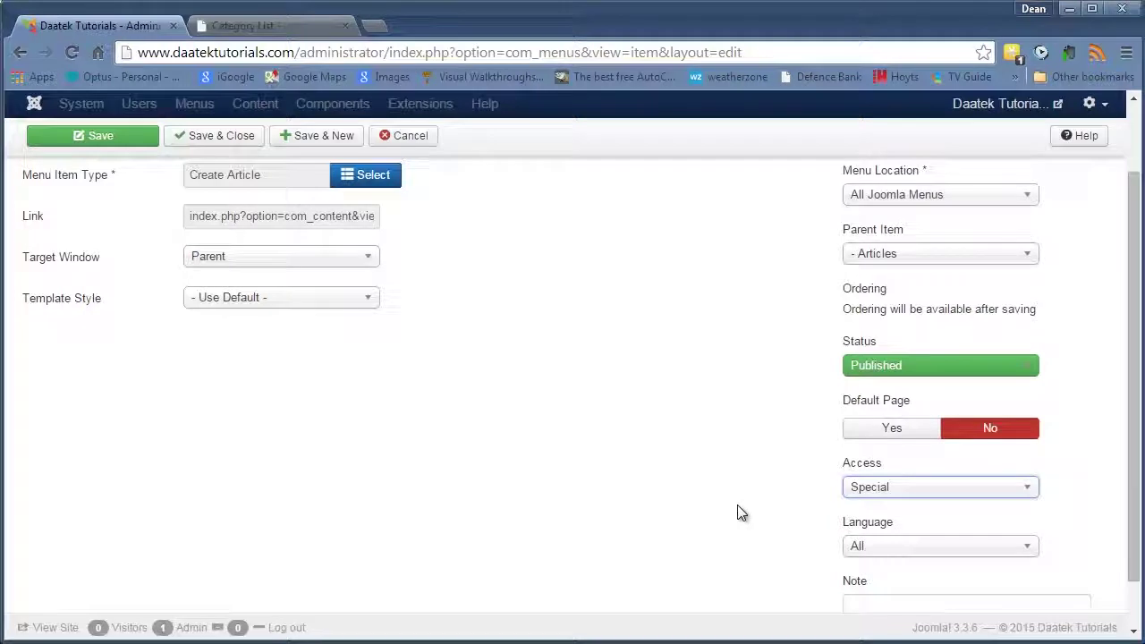
scroll(737, 512, "up", 2)
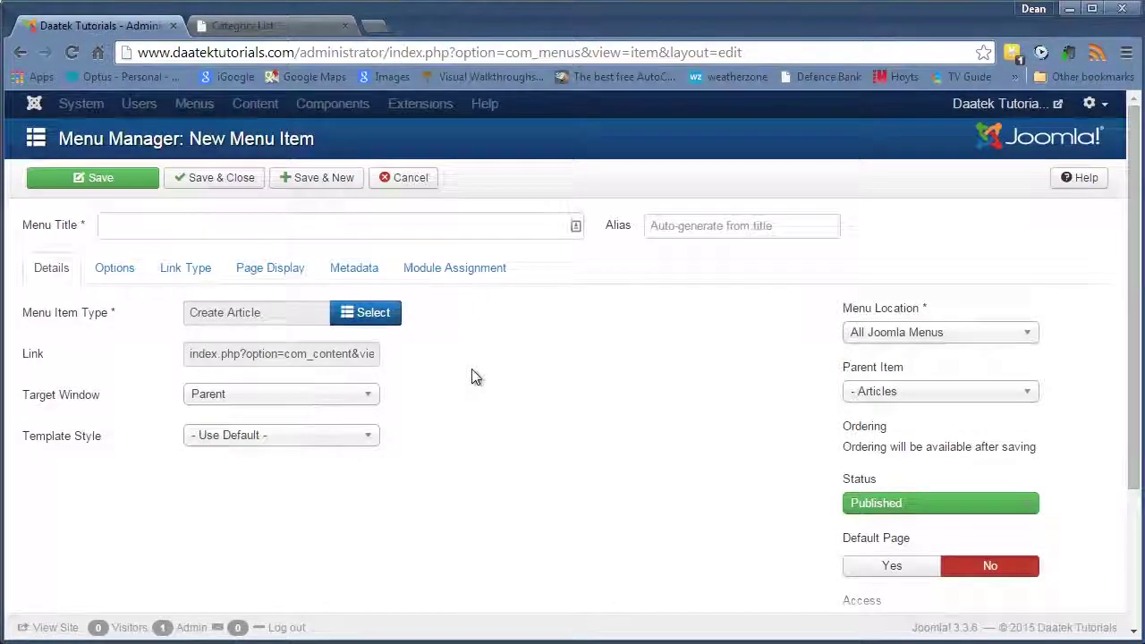
scroll(456, 376, "down", 3)
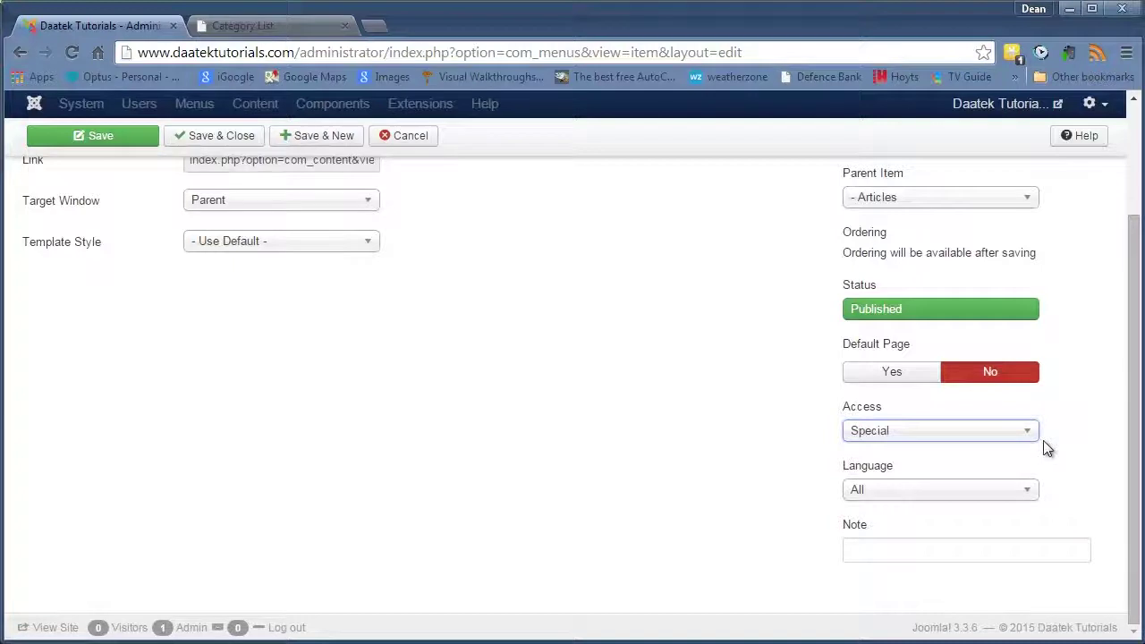
scroll(825, 447, "up", 3)
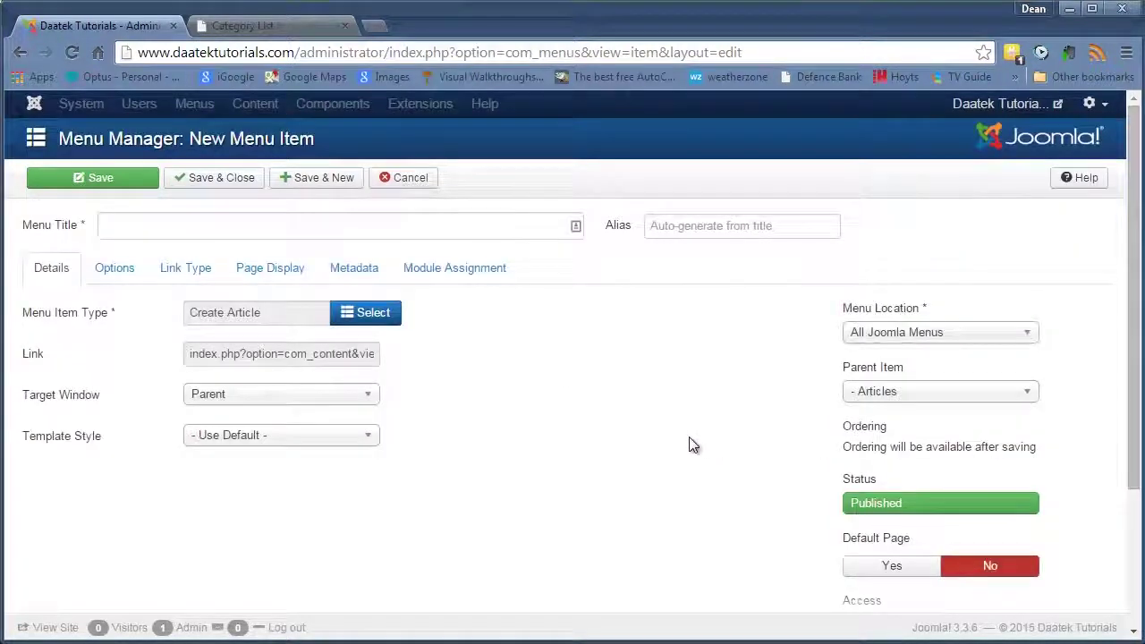
left_click(197, 183)
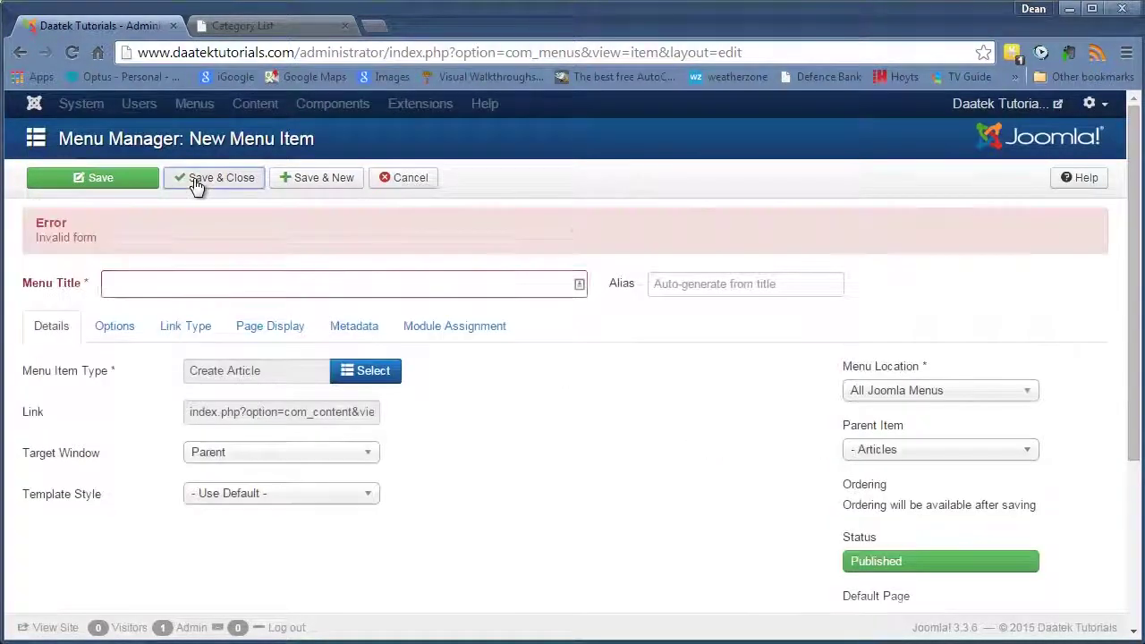
left_click(144, 279)
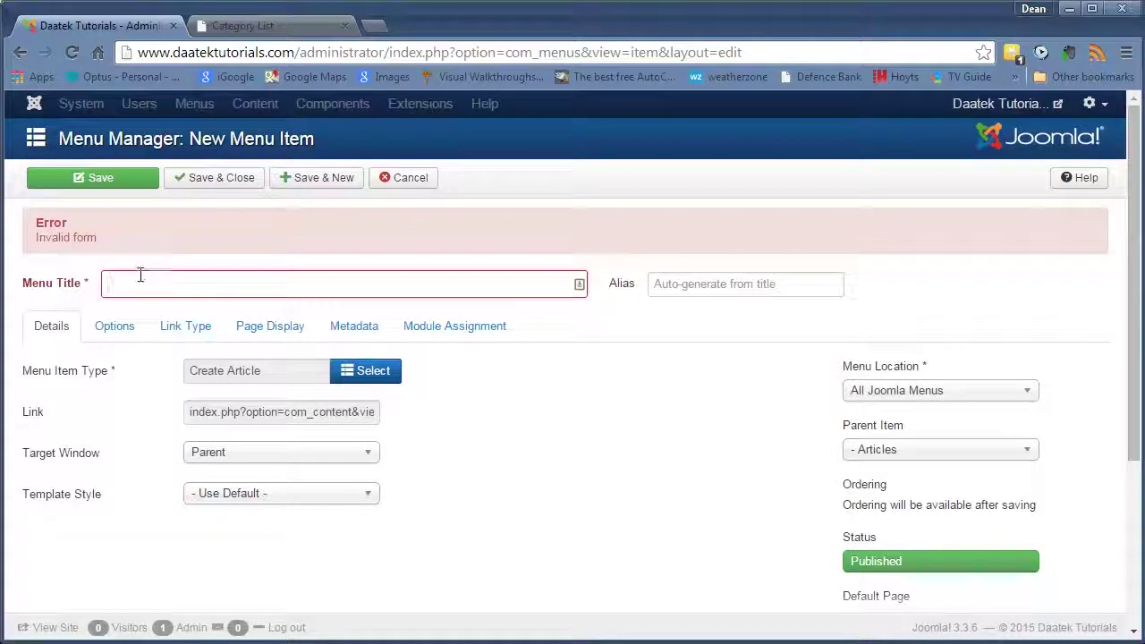
type("Create an Article")
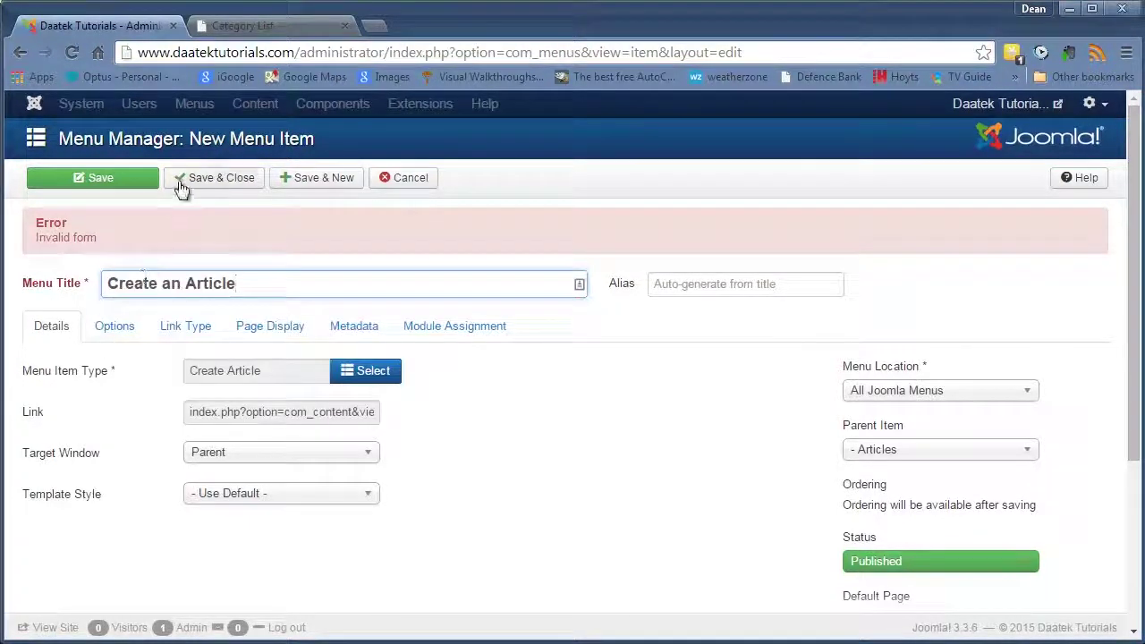
- Save and close the Create an Article menu item, and open the refreshed home page of the site
left_click(182, 183)
left_click(256, 27)
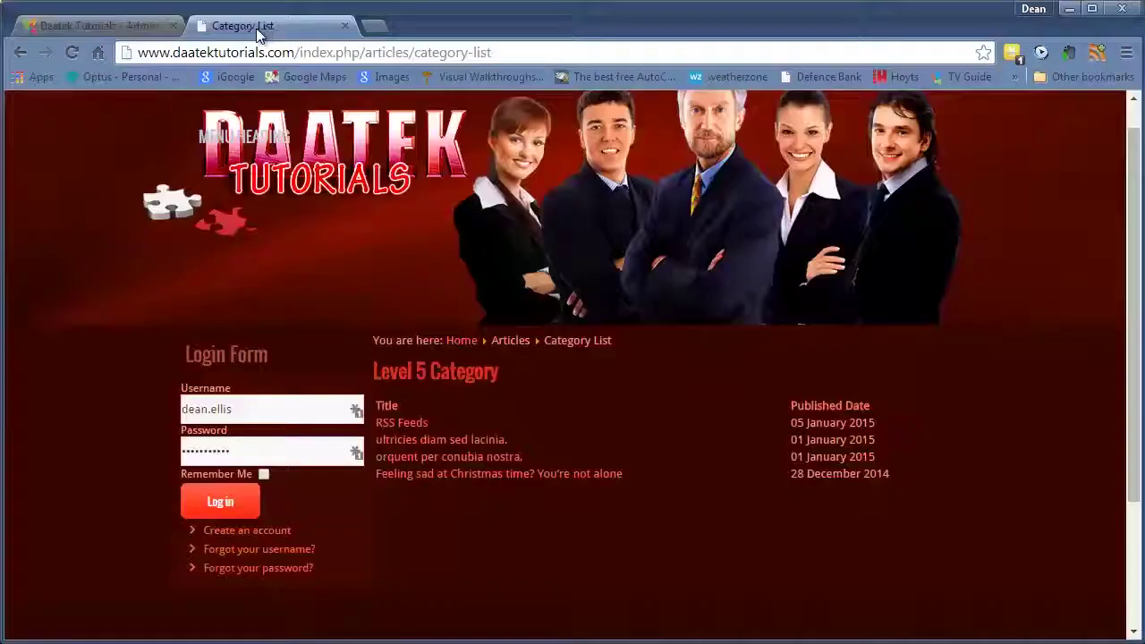
left_click(75, 53)
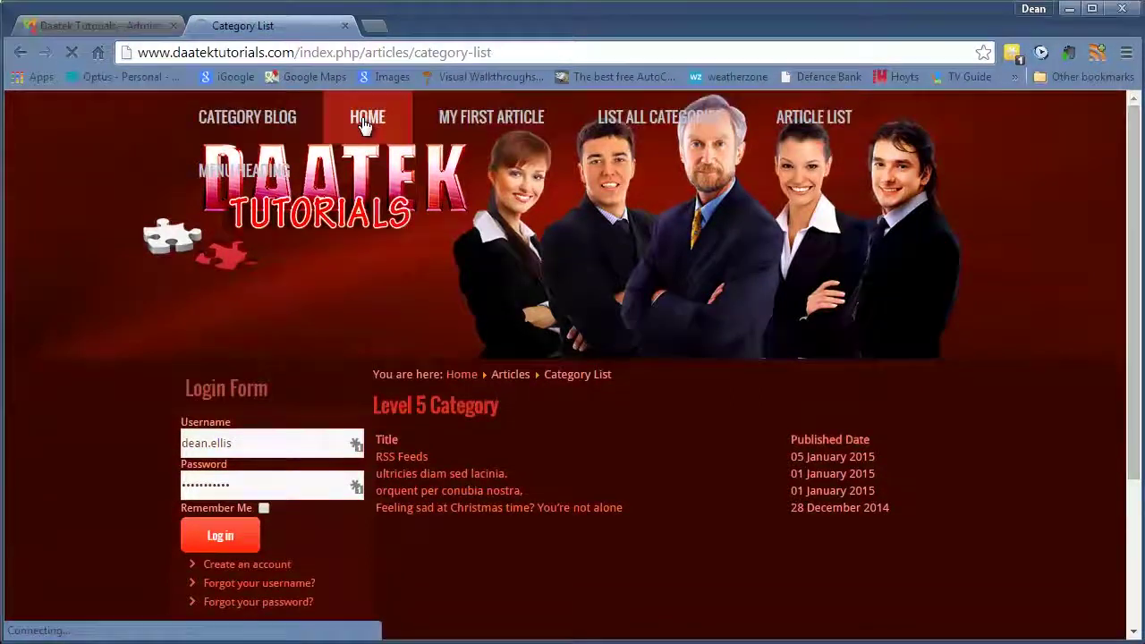
left_click(365, 124)
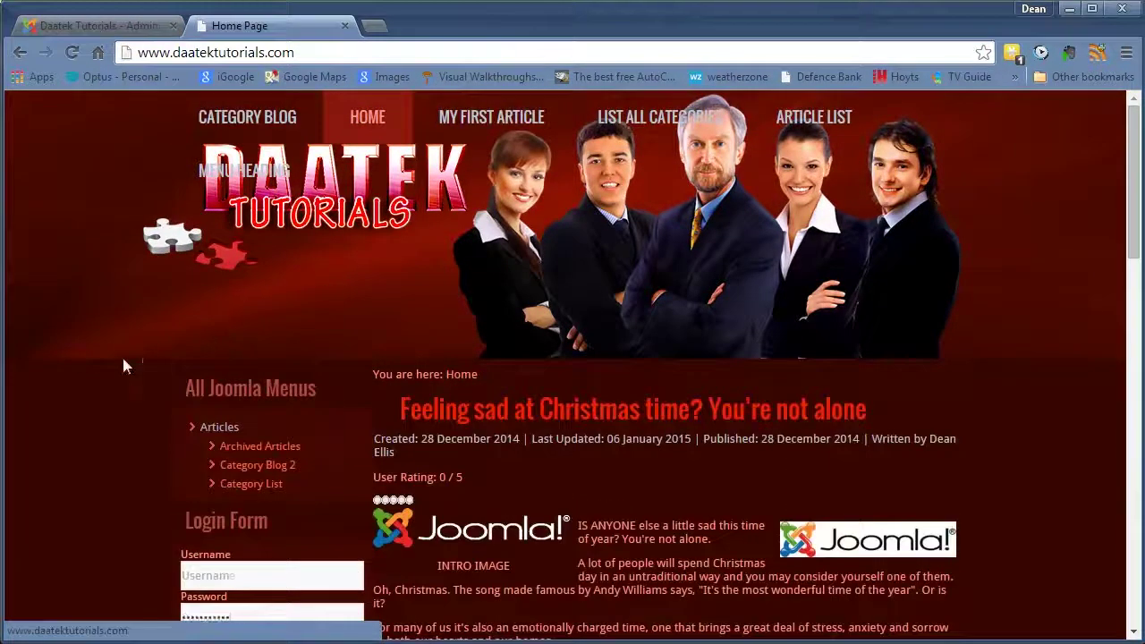
scroll(316, 278, "down", 1)
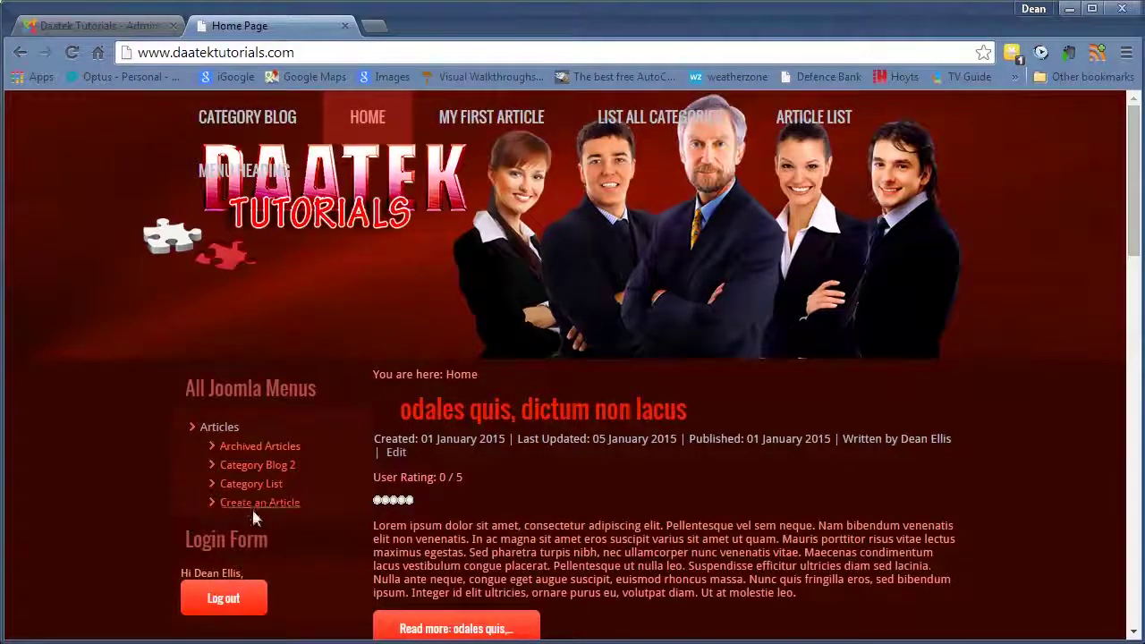
- Open the Create an Article link under Articles and examine the submission form's editor, images and links, publishing, language and metadata sections
scroll(254, 443, "down", 1)
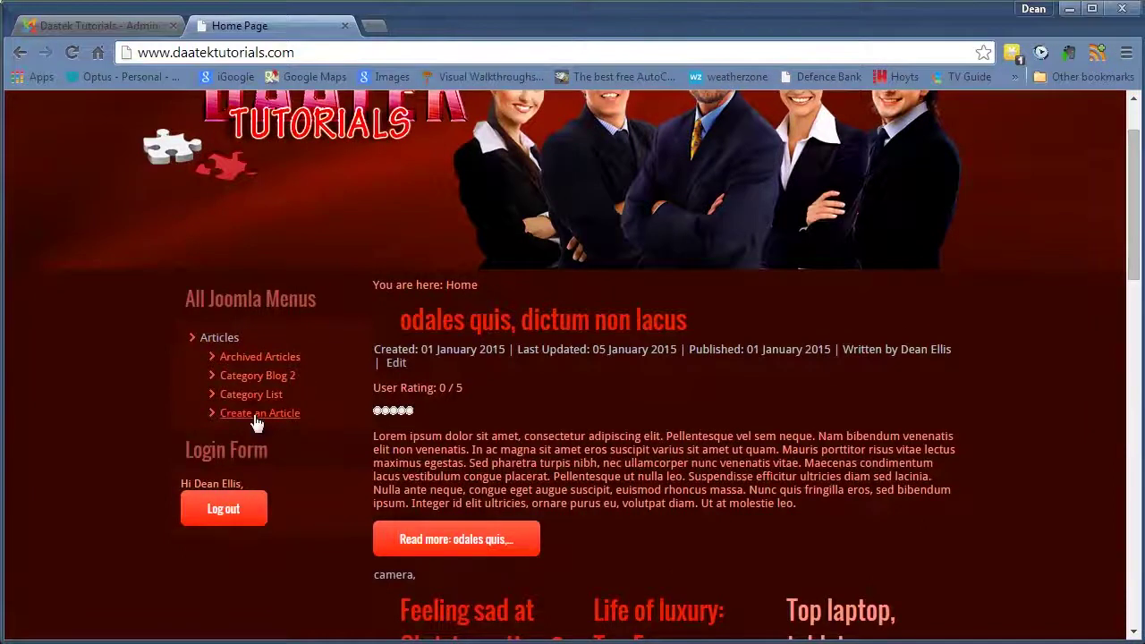
left_click(257, 415)
scroll(365, 374, "down", 5)
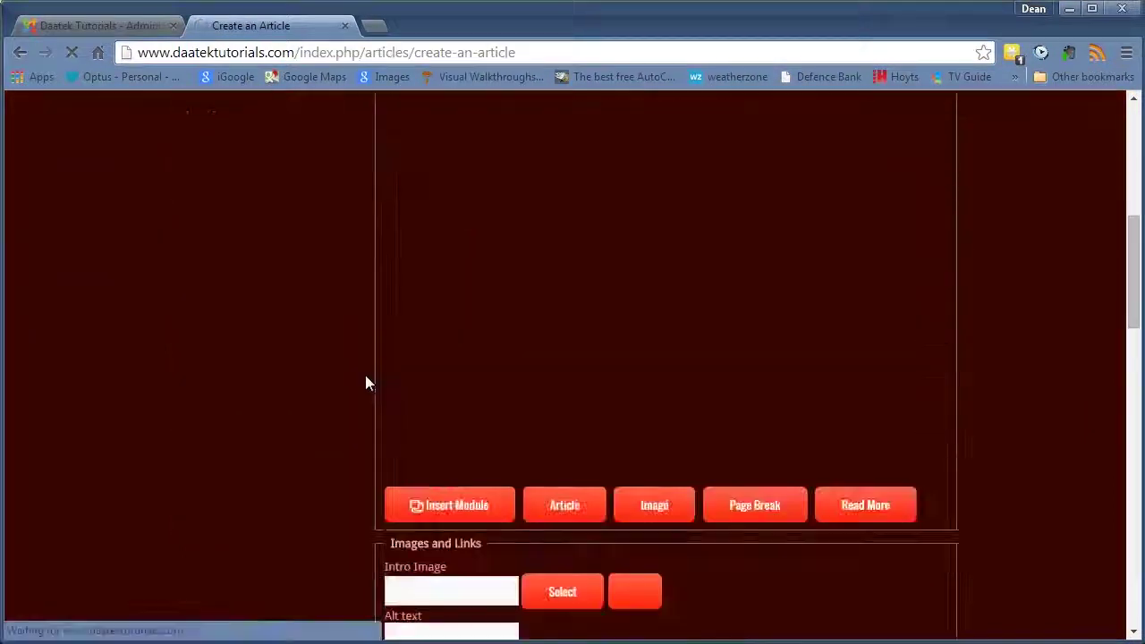
scroll(365, 383, "up", 2)
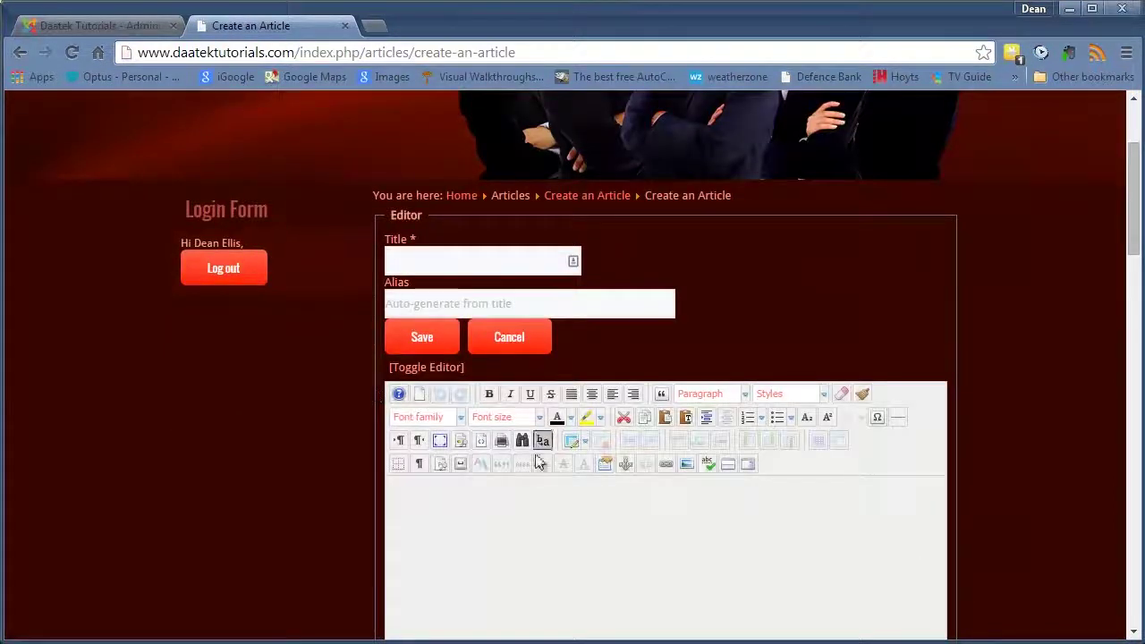
scroll(356, 280, "down", 7)
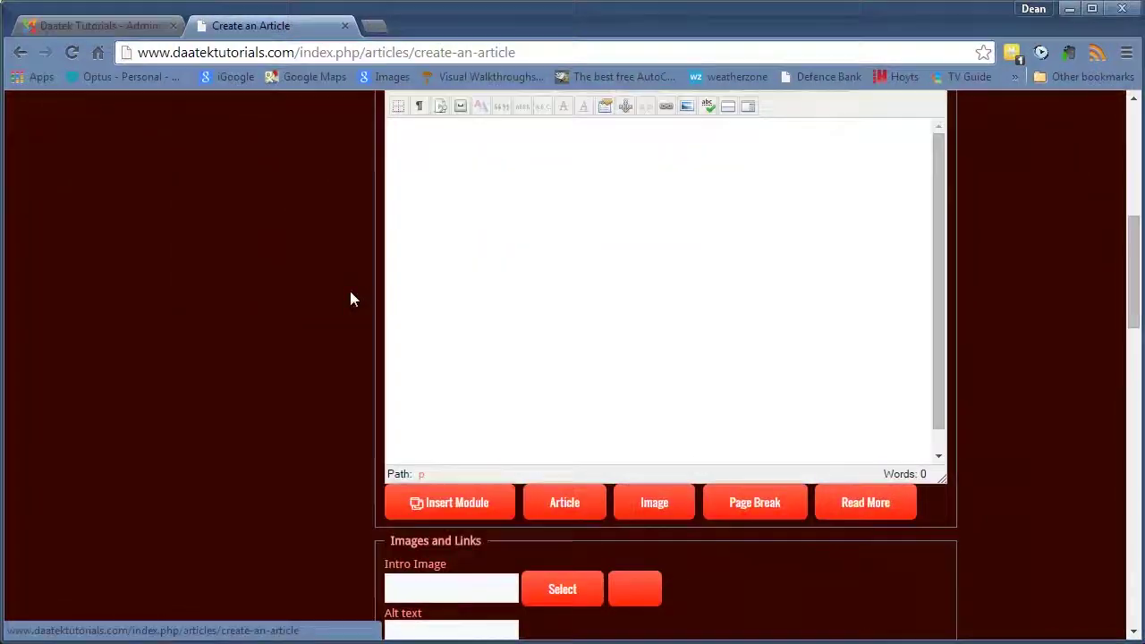
scroll(350, 293, "down", 11)
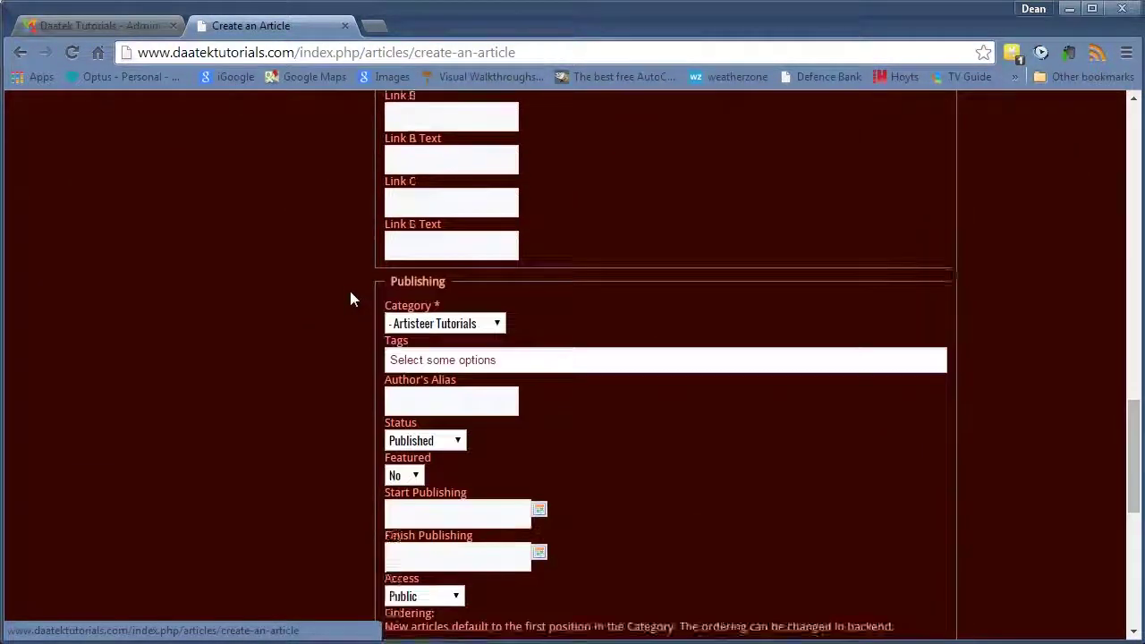
scroll(350, 293, "down", 3)
scroll(350, 292, "up", 14)
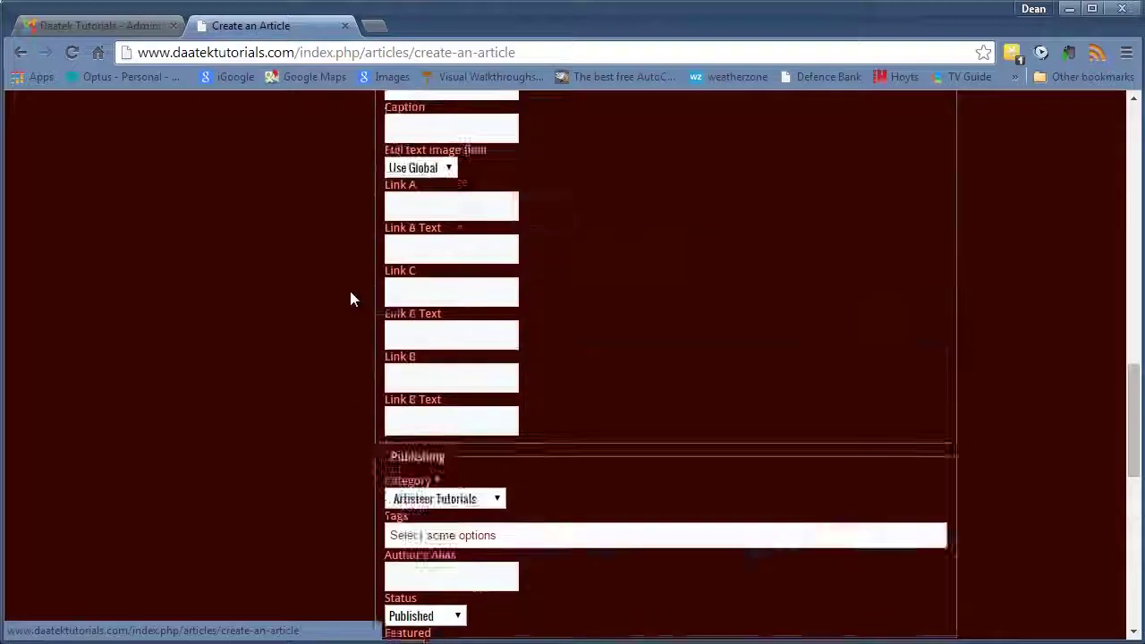
scroll(349, 290, "up", 10)
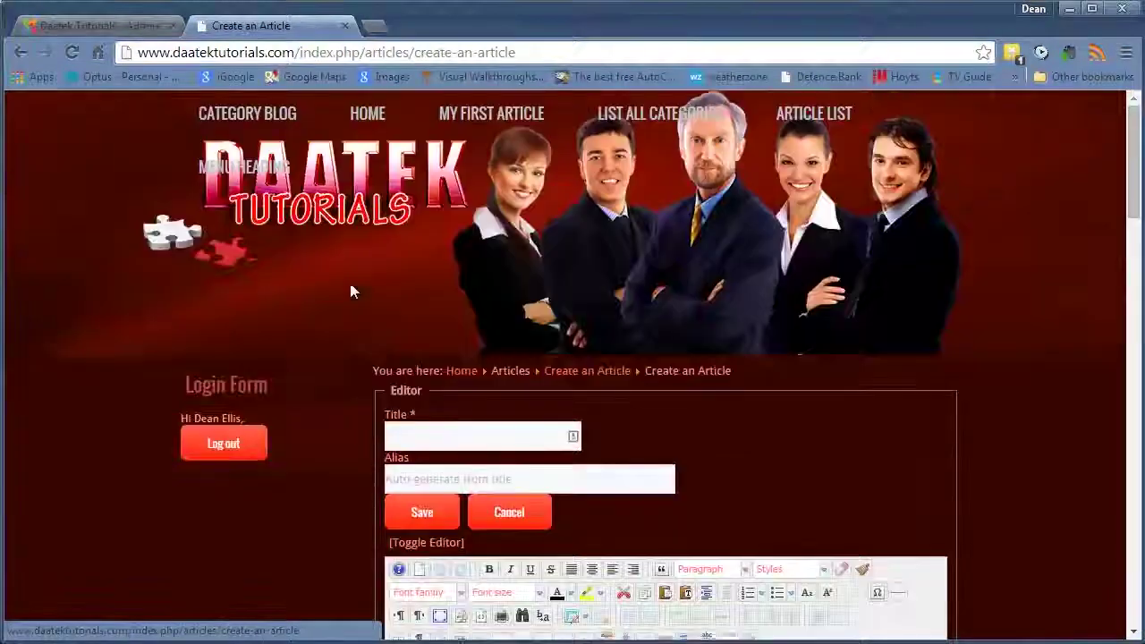
scroll(508, 258, "down", 5)
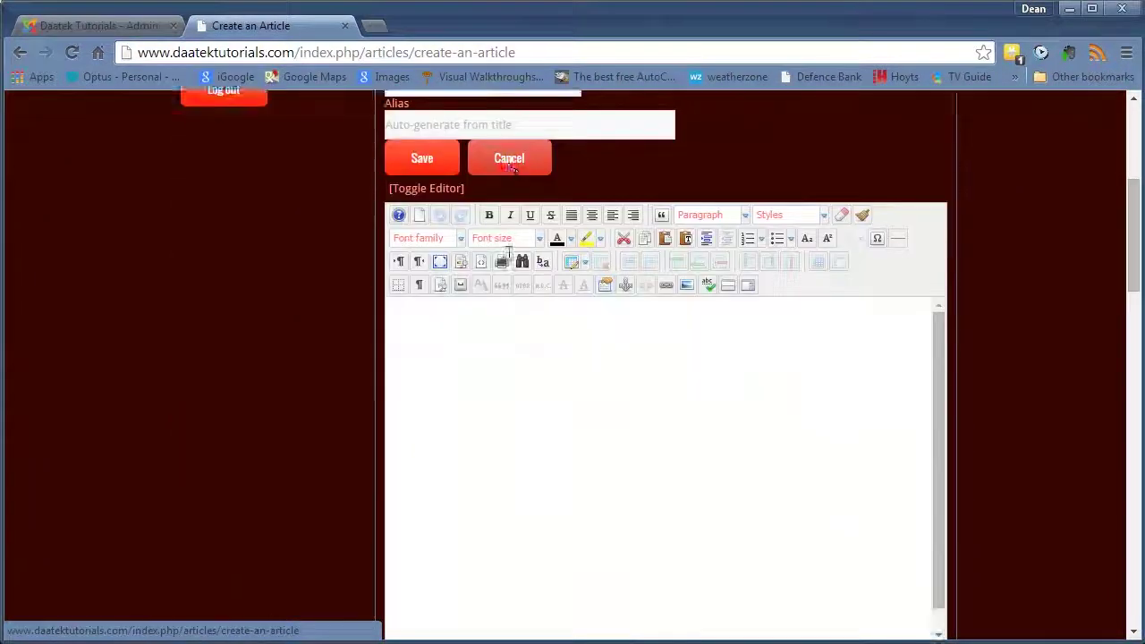
scroll(508, 258, "up", 5)
scroll(507, 260, "down", 1)
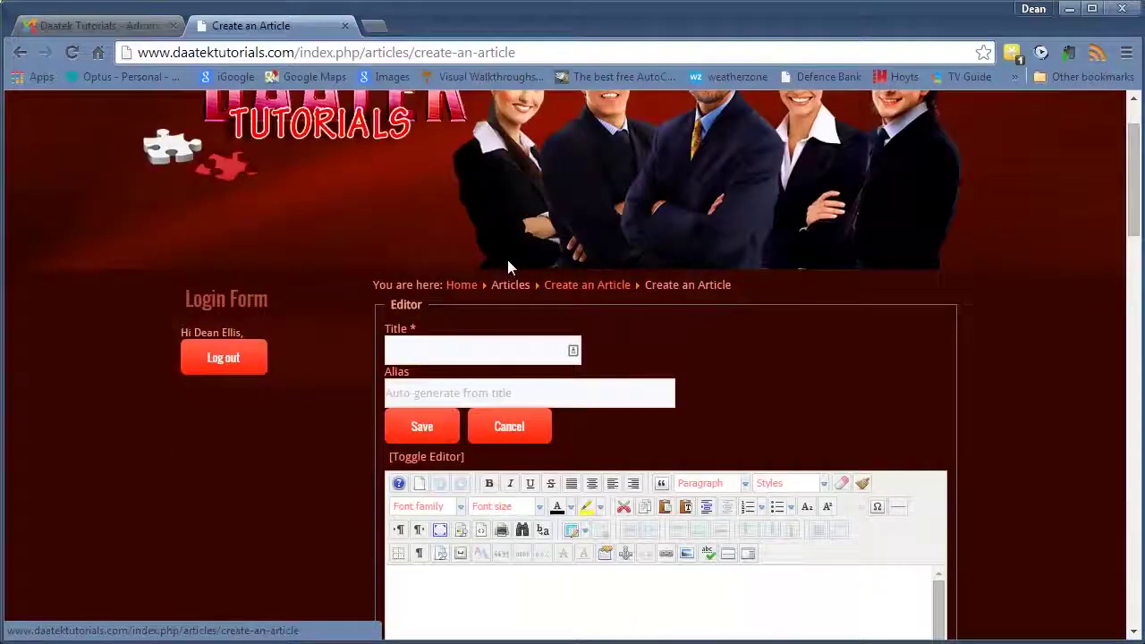
scroll(370, 309, "down", 9)
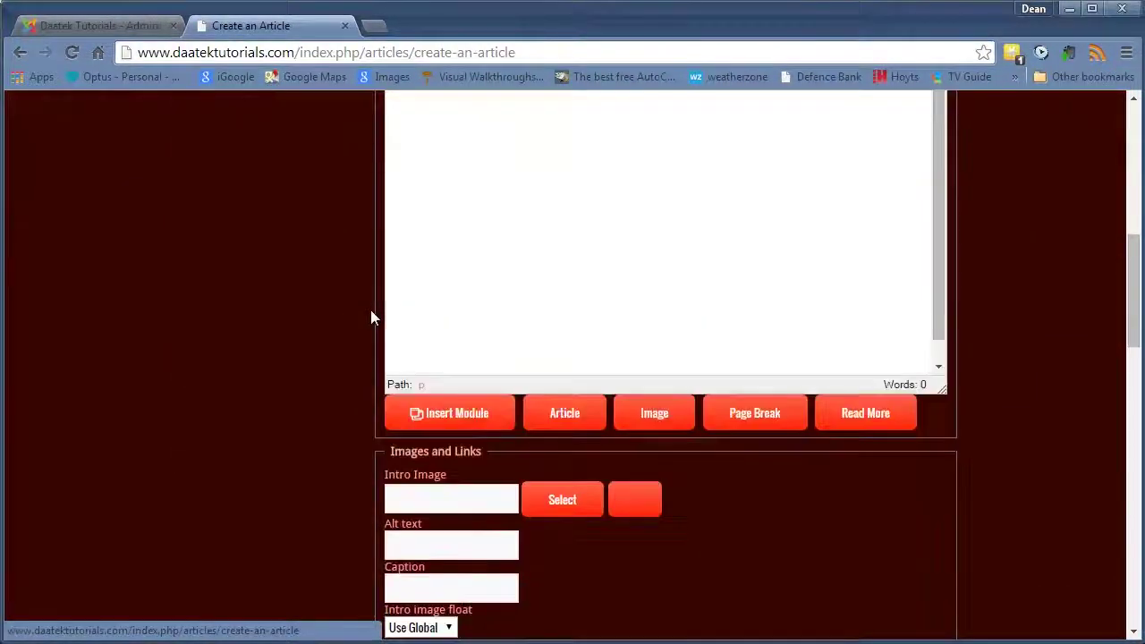
scroll(370, 315, "down", 12)
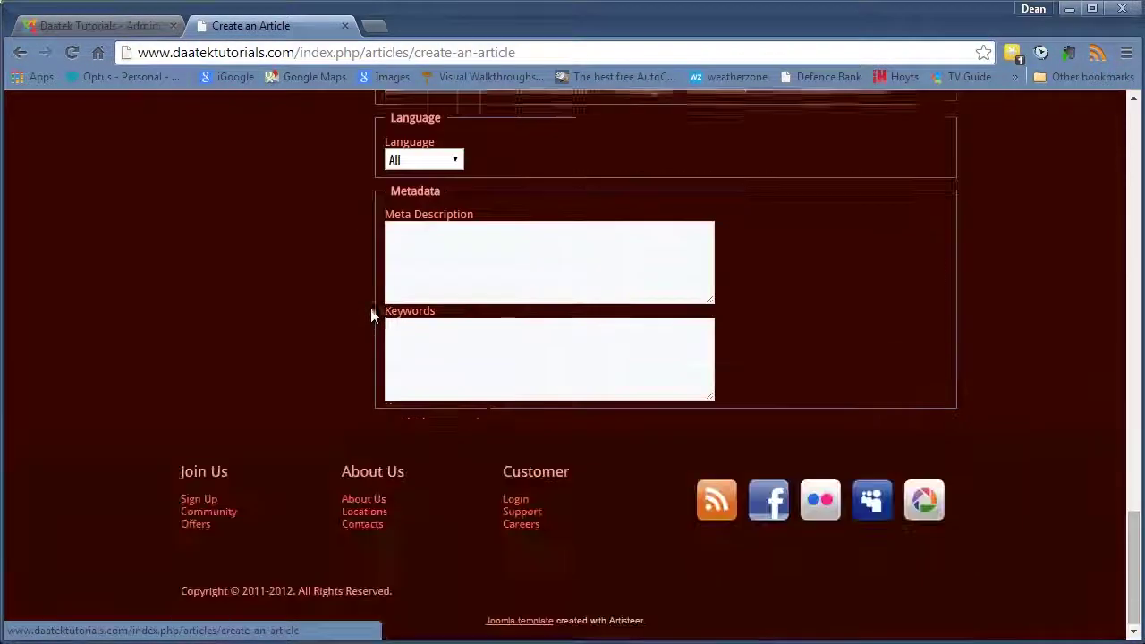
scroll(372, 315, "up", 12)
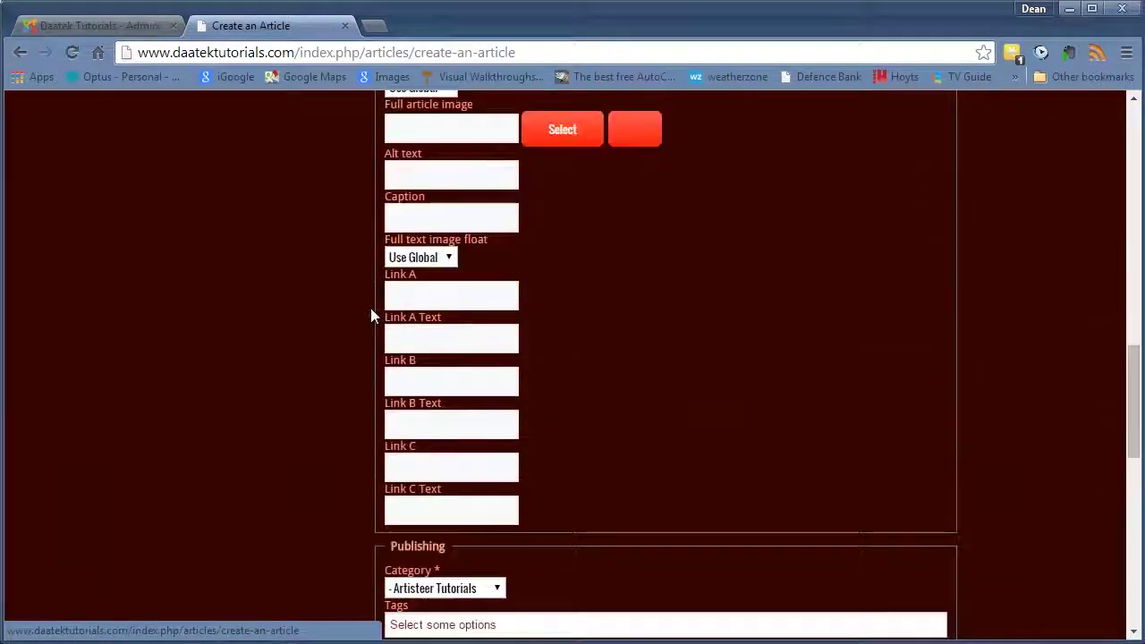
scroll(370, 315, "up", 10)
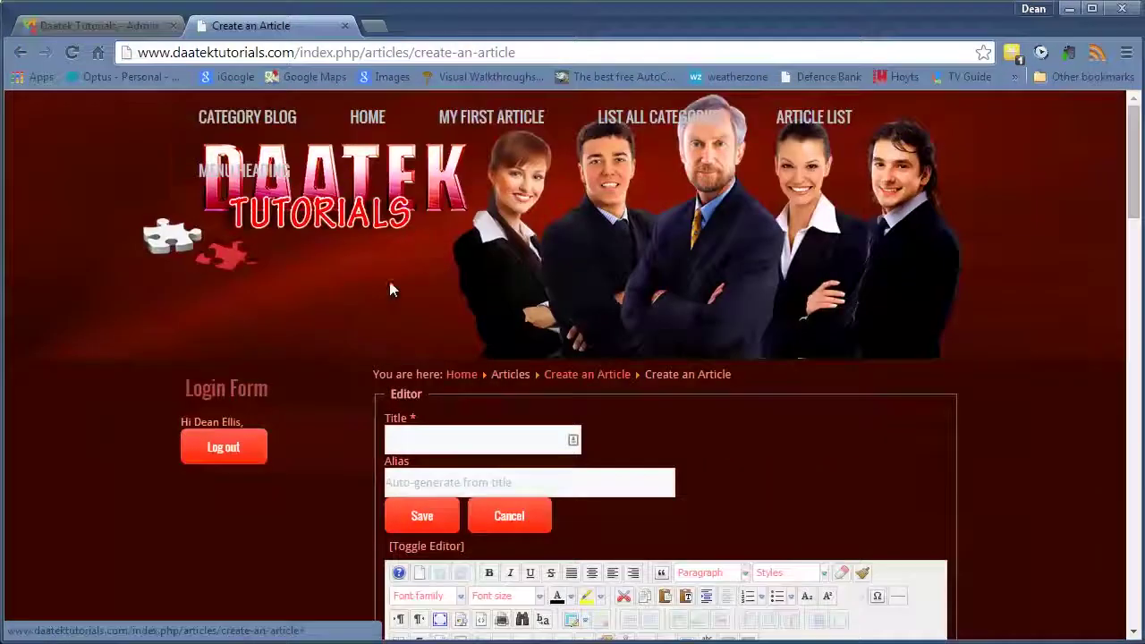
scroll(339, 228, "down", 7)
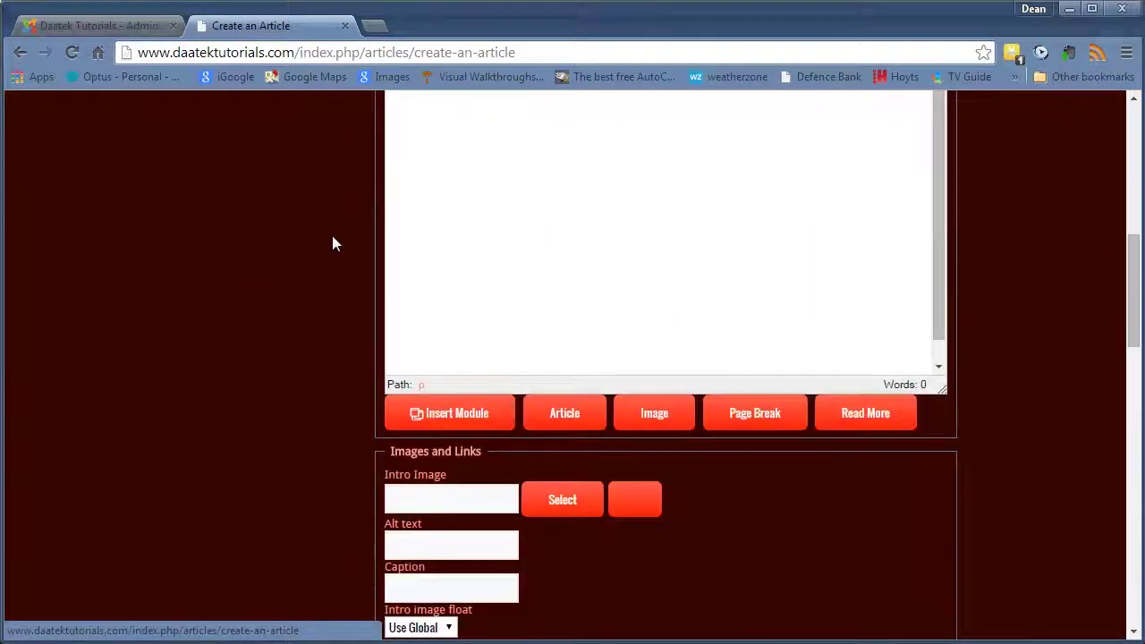
scroll(331, 243, "up", 7)
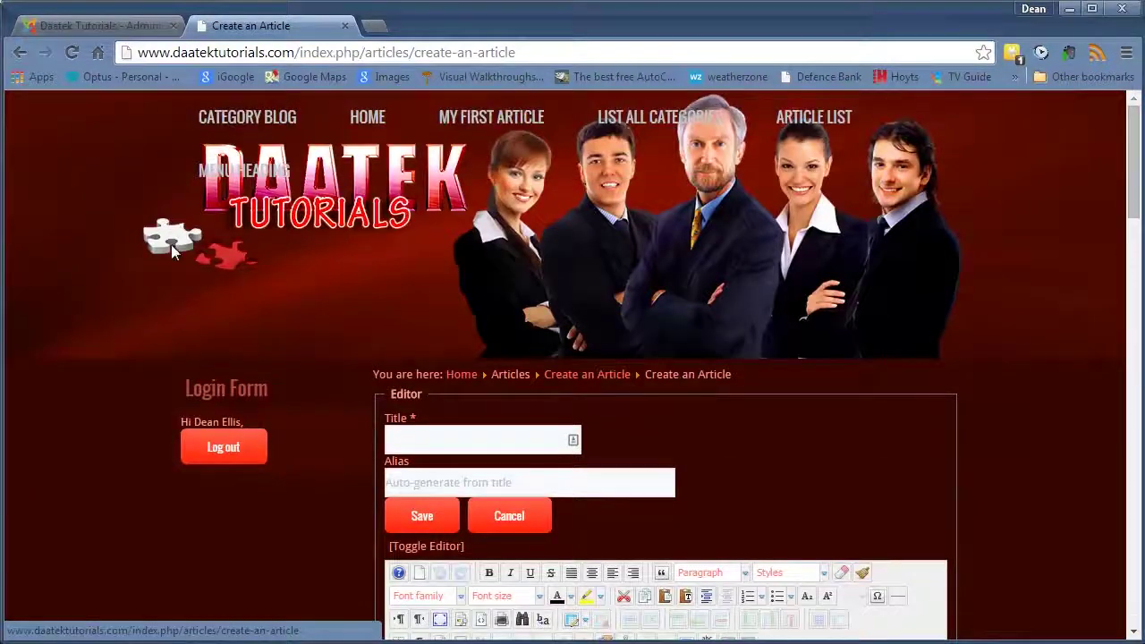
- Log out of the site, and create a new menu item in the administrator with the Featured Articles type
left_click(216, 451)
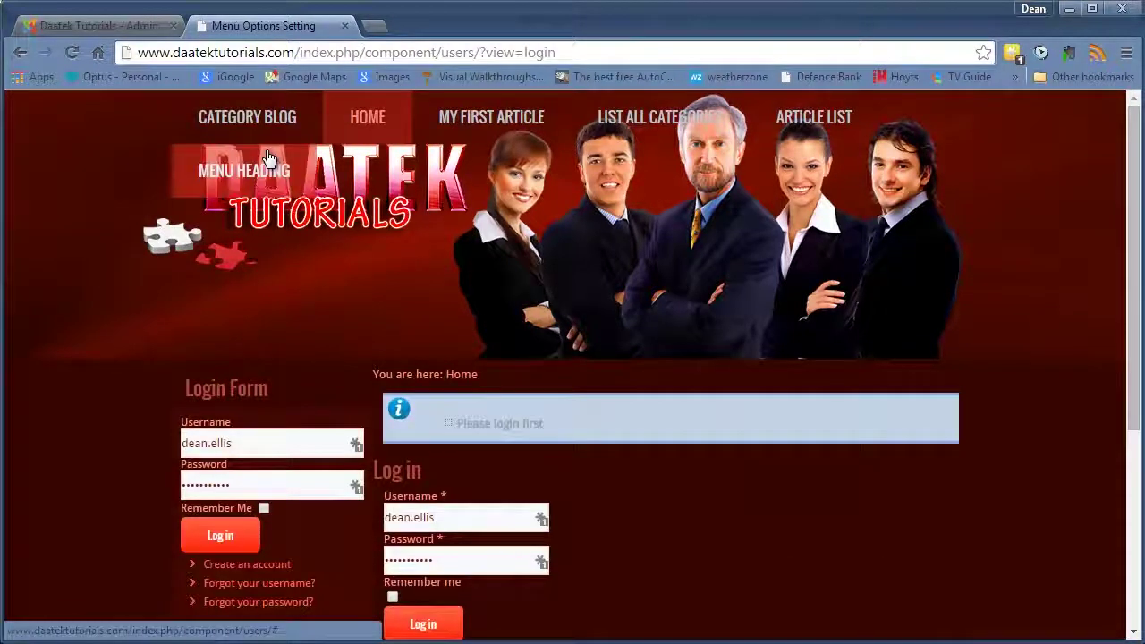
left_click(119, 25)
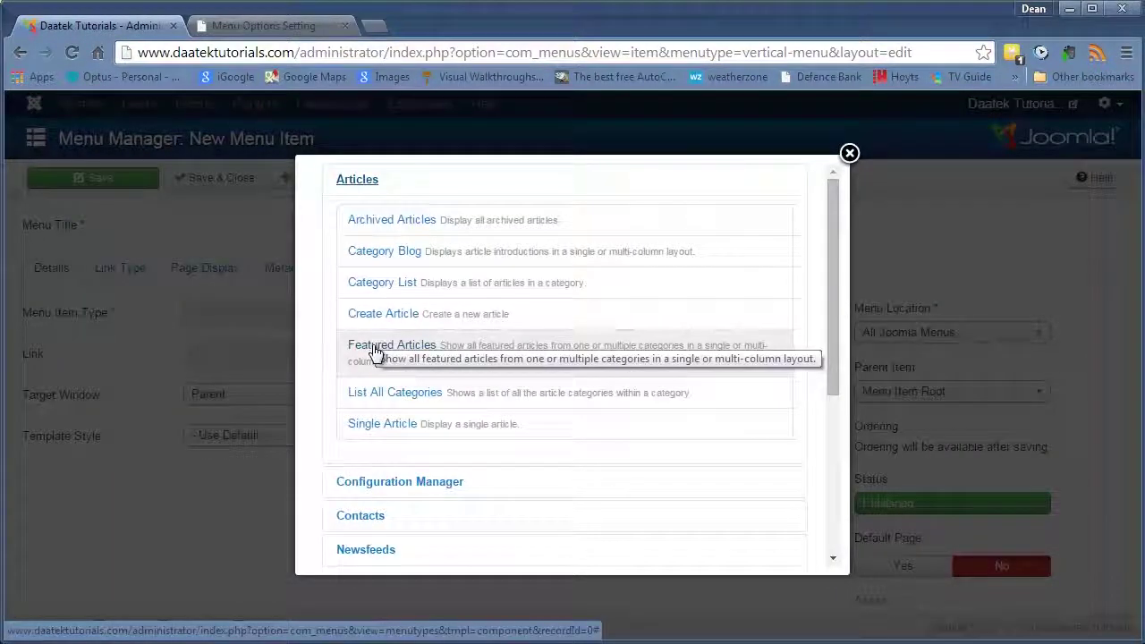
left_click(376, 349)
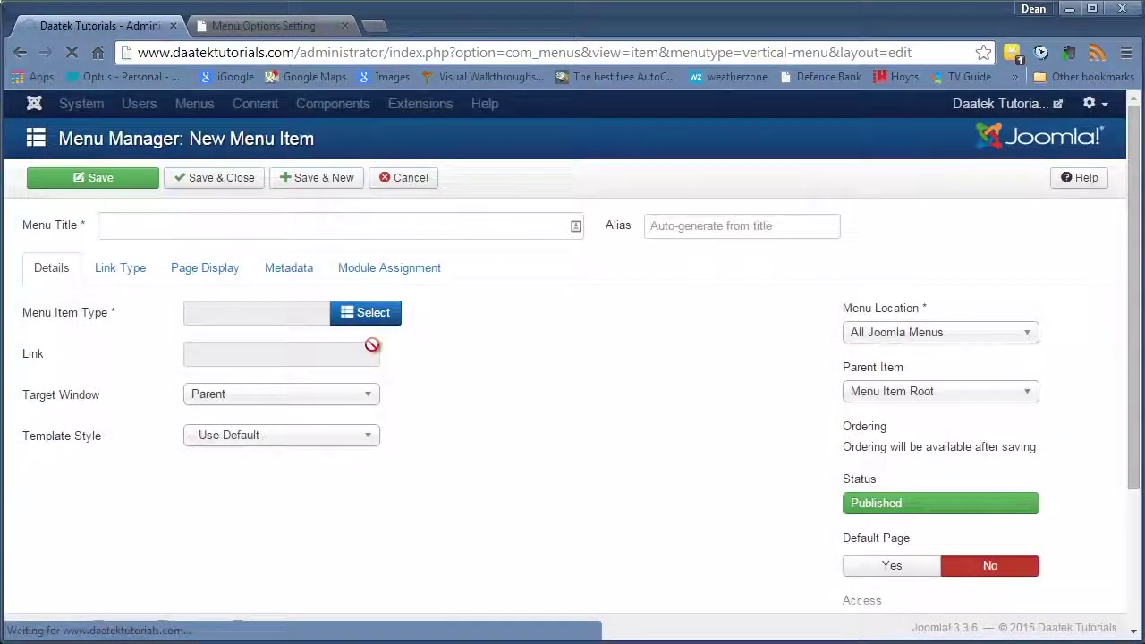
- Title the new menu item Featured Articles and save it with Articles as its parent item
left_click(163, 218)
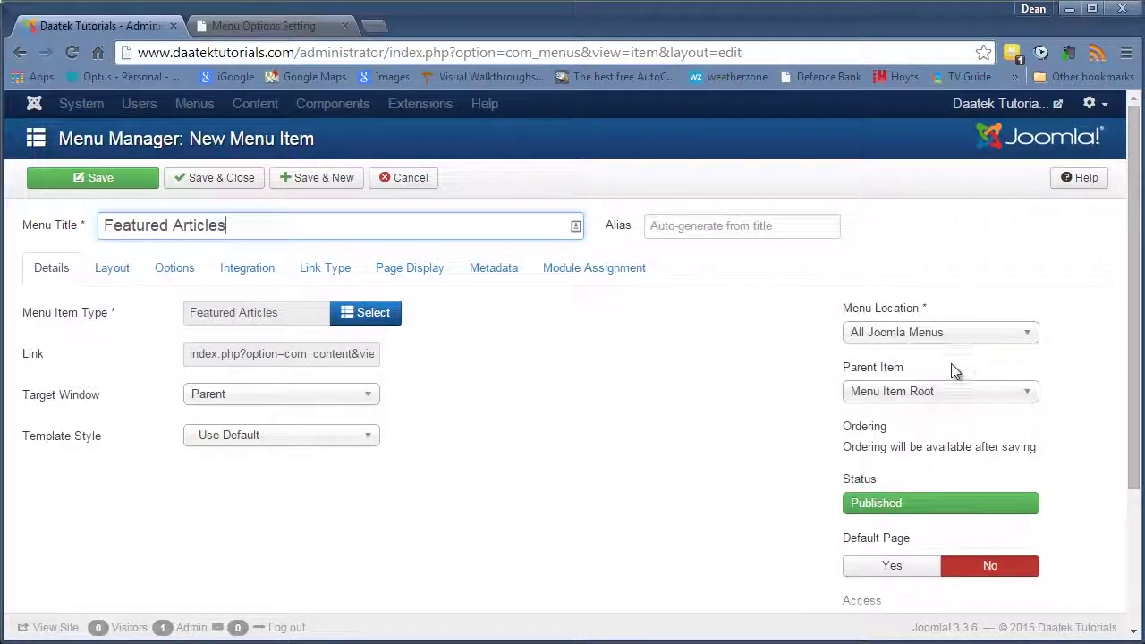
left_click(930, 392)
left_click(894, 437)
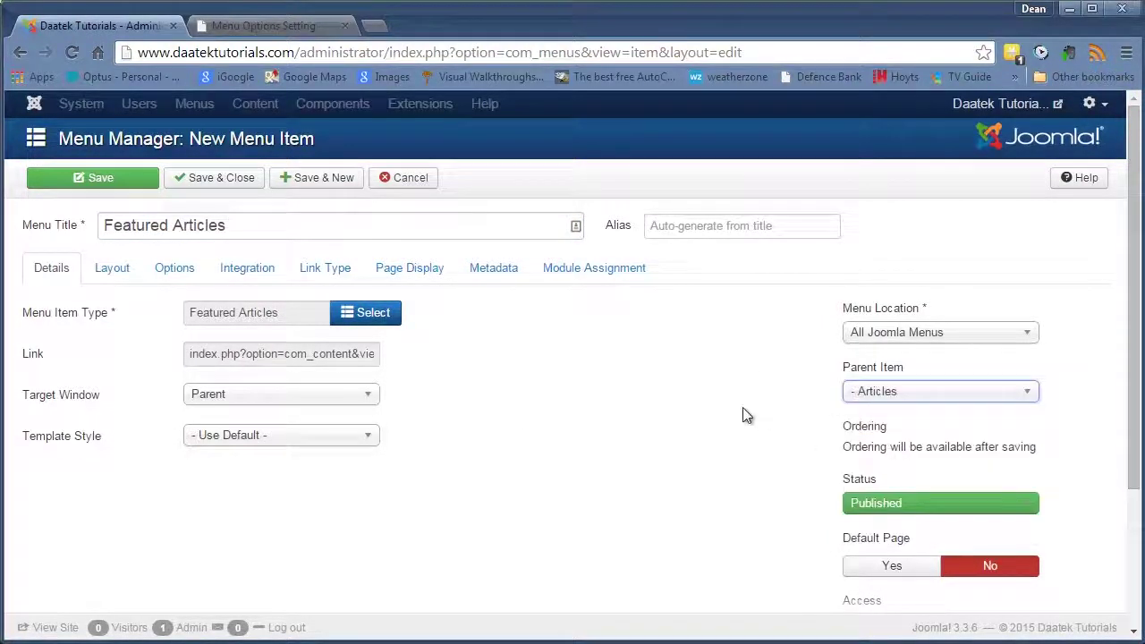
scroll(787, 391, "down", 2)
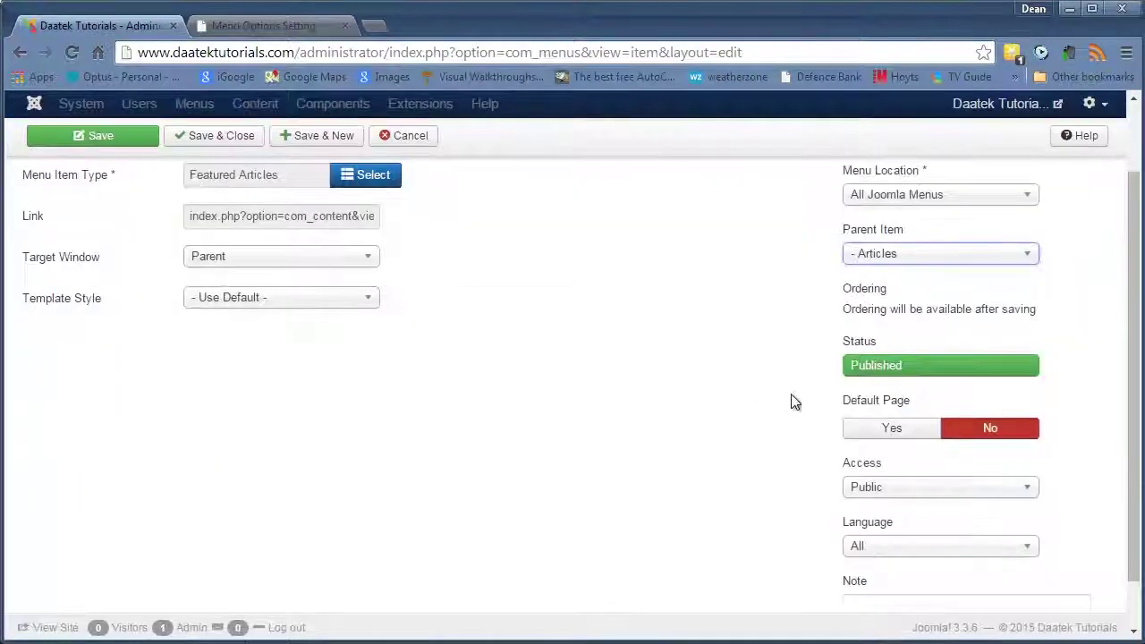
scroll(848, 487, "down", 1)
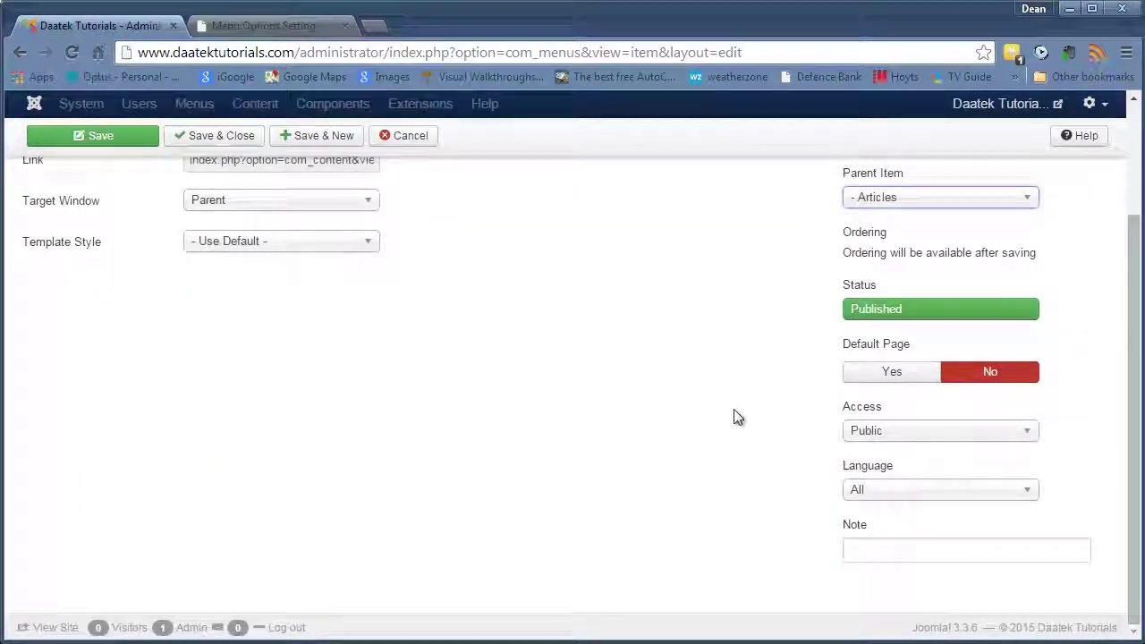
scroll(658, 447, "up", 3)
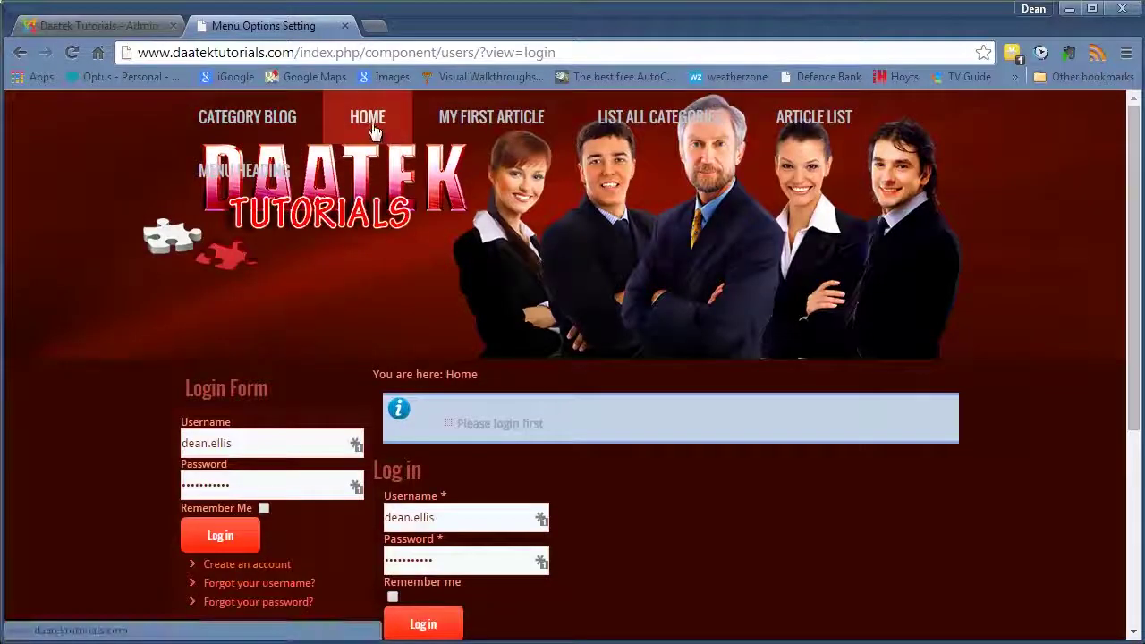
- Open the site's home page and examine its articles and the entries under Articles in the All Joomla Menus module
left_click(374, 131)
scroll(392, 223, "down", 12)
scroll(394, 234, "down", 2)
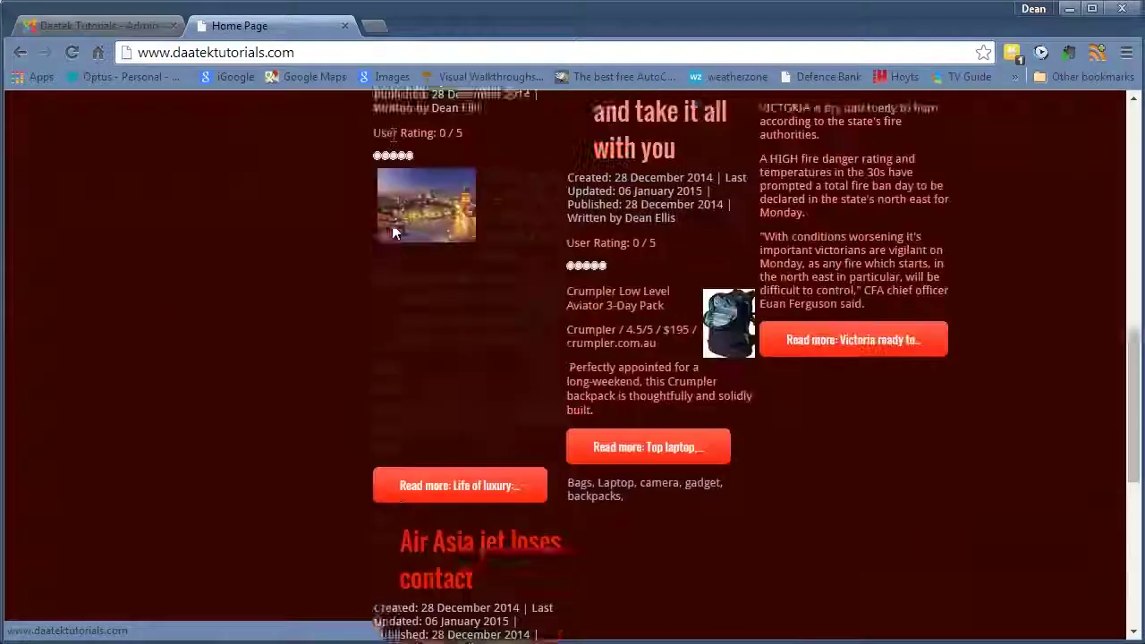
scroll(393, 233, "up", 9)
scroll(392, 223, "up", 2)
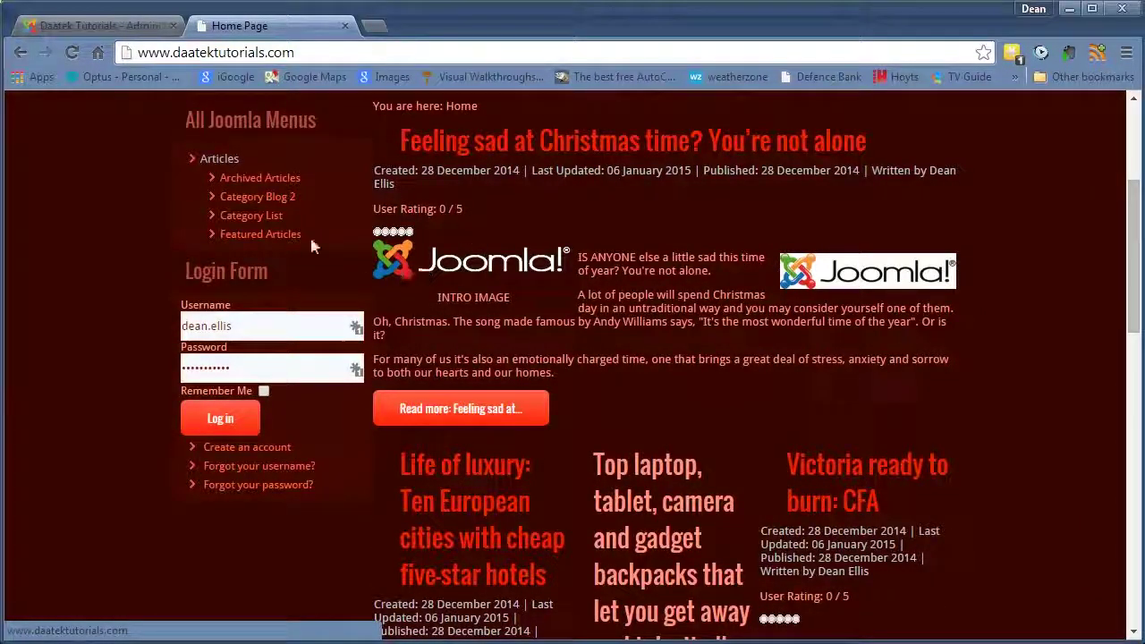
scroll(605, 280, "up", 3)
scroll(607, 290, "down", 4)
scroll(580, 290, "up", 2)
- Open the Featured Articles link under Articles and examine the layout of the articles on its page
left_click(260, 251)
scroll(420, 322, "down", 3)
scroll(420, 322, "down", 6)
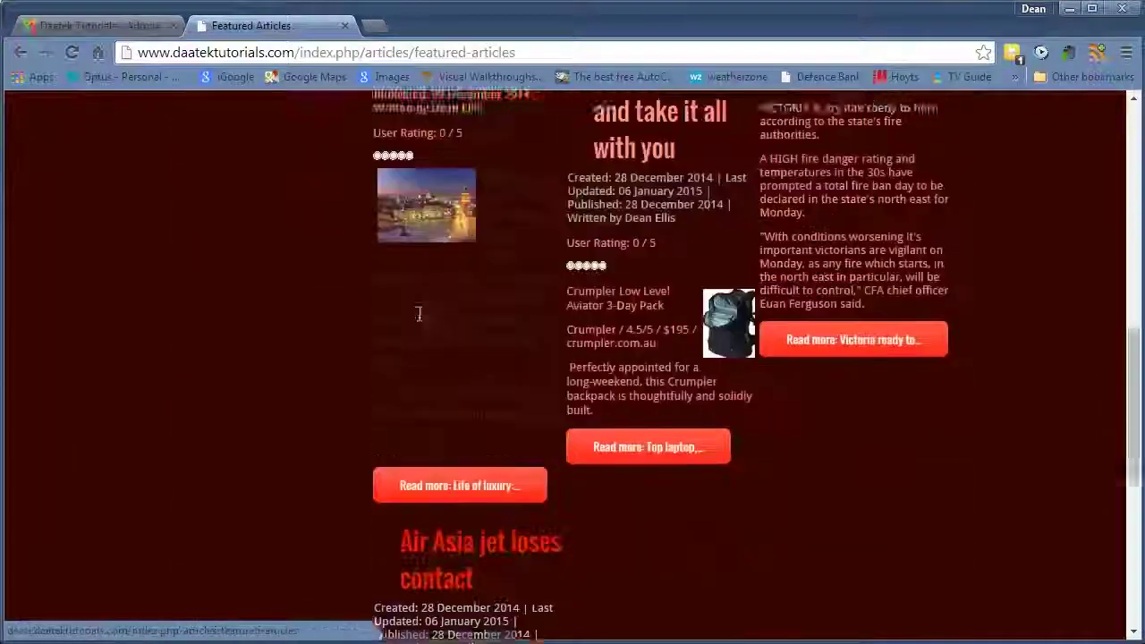
scroll(418, 311, "up", 8)
scroll(447, 304, "down", 3)
scroll(487, 296, "down", 7)
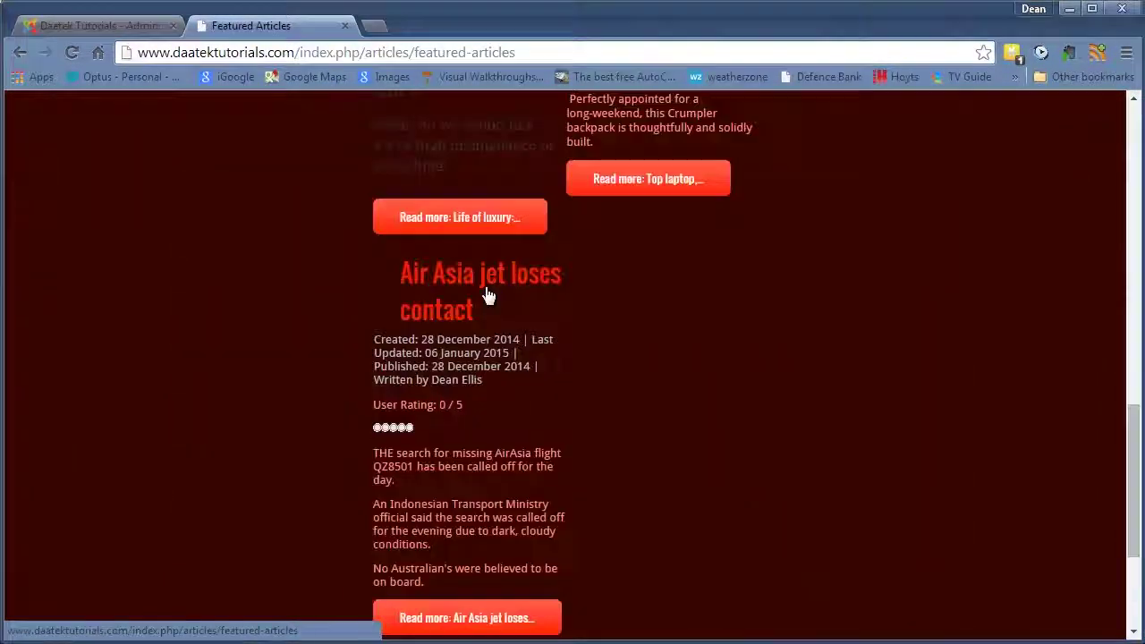
scroll(486, 295, "up", 7)
scroll(488, 296, "down", 4)
scroll(486, 286, "up", 8)
scroll(474, 286, "up", 1)
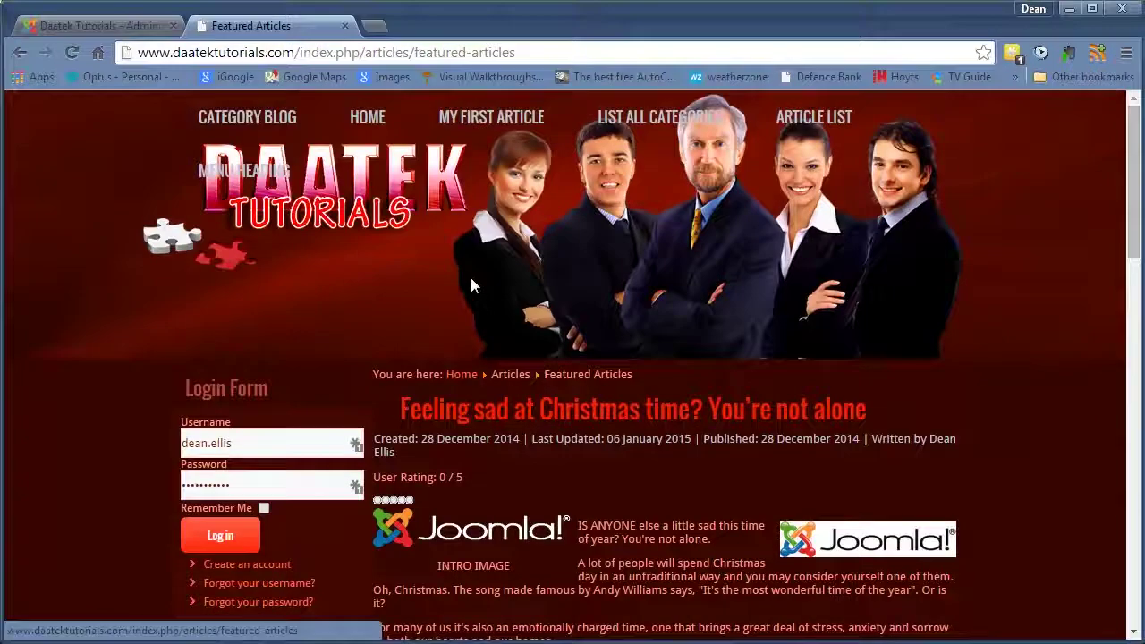
scroll(474, 283, "down", 2)
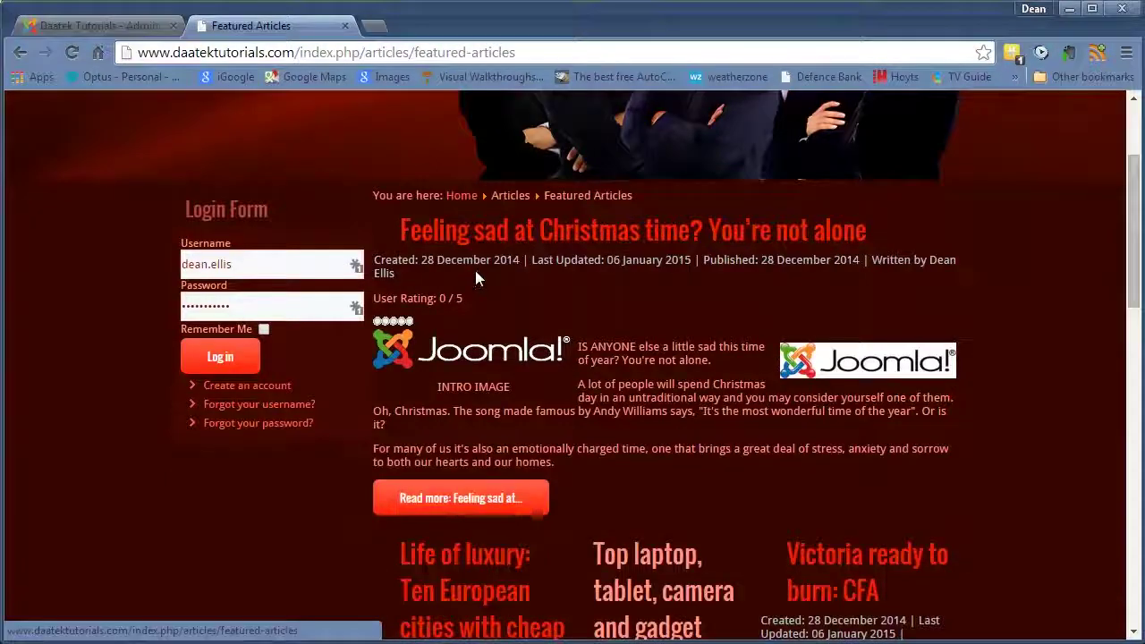
scroll(477, 277, "down", 2)
scroll(476, 274, "down", 5)
scroll(750, 537, "up", 9)
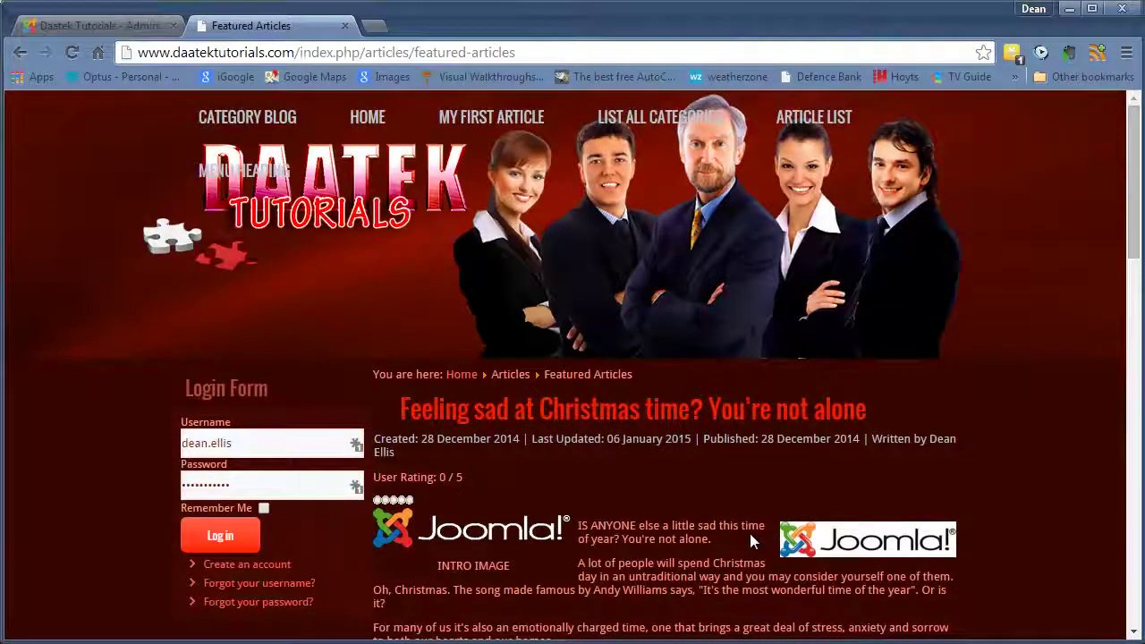